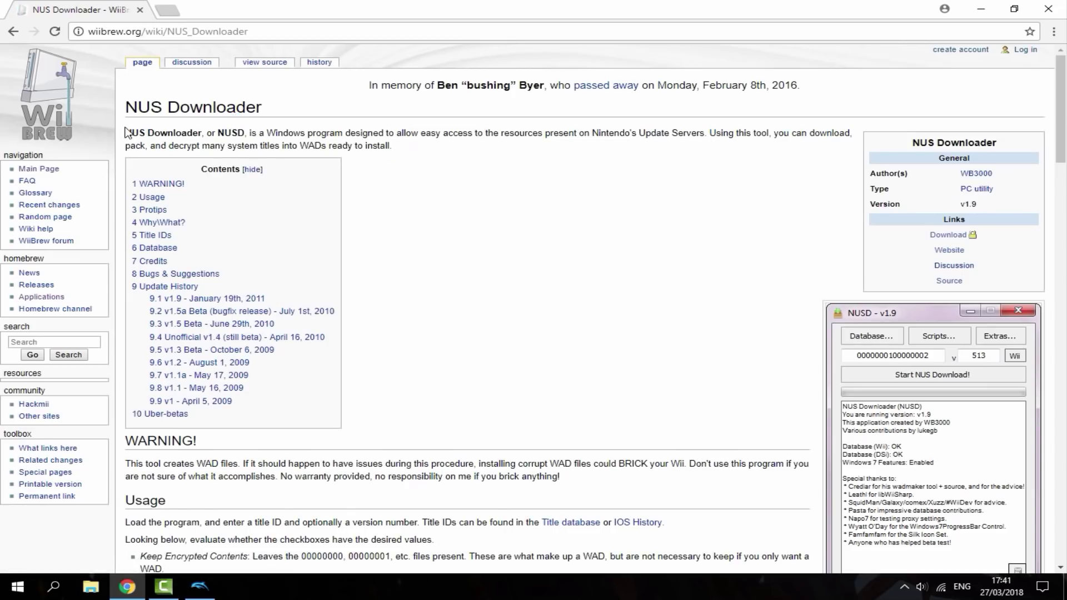
Download NUSDownloader_v19.zip from the WiiBrew NUS_Downloader page, then bring up File Explorer
left_click_drag(128, 108, 280, 108)
left_click(487, 199)
left_click(955, 237)
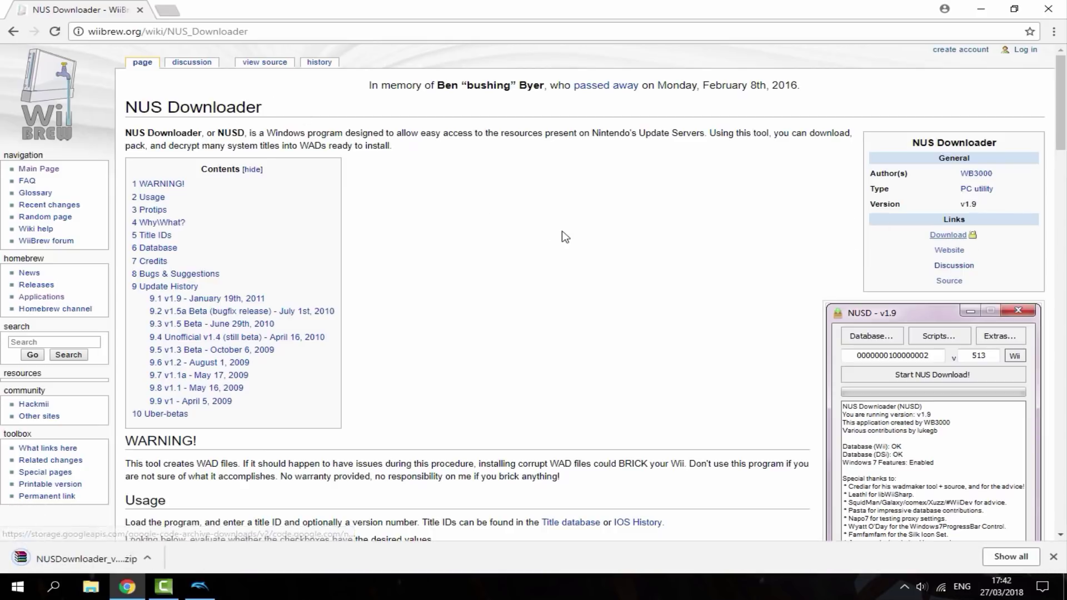
left_click(62, 546)
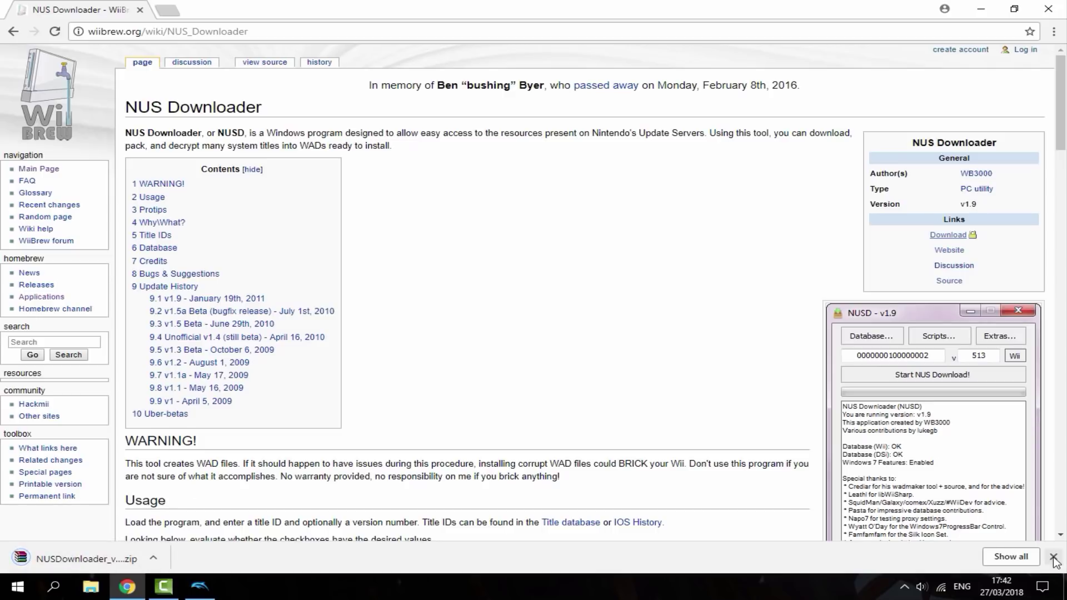
left_click(90, 587)
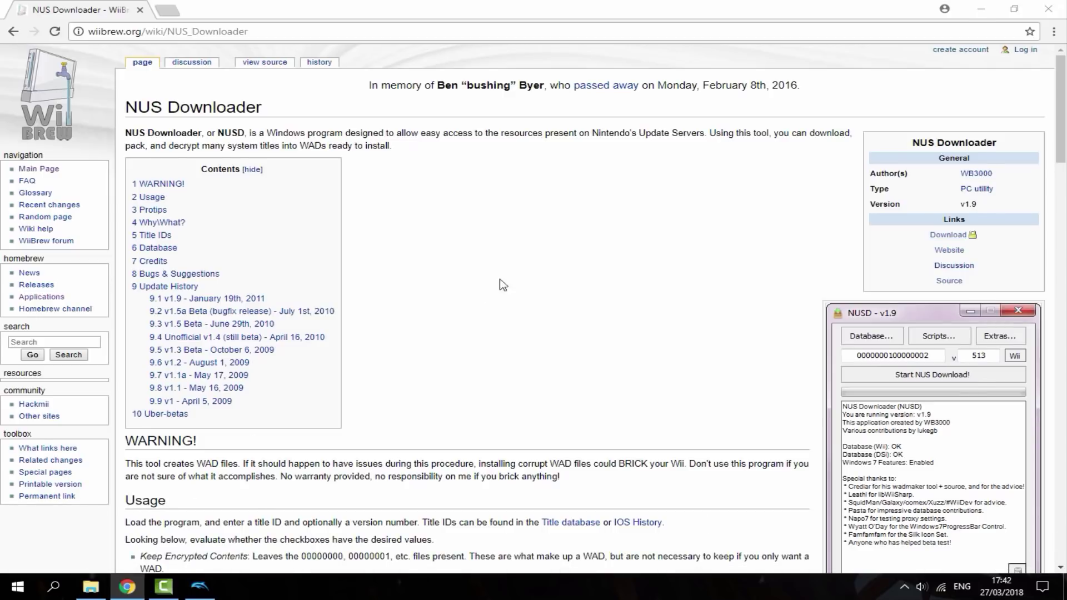
Extract NUSDownloader_v19.zip in Downloads to a NUSDownloader_v19 folder and open that folder
double_click(395, 210)
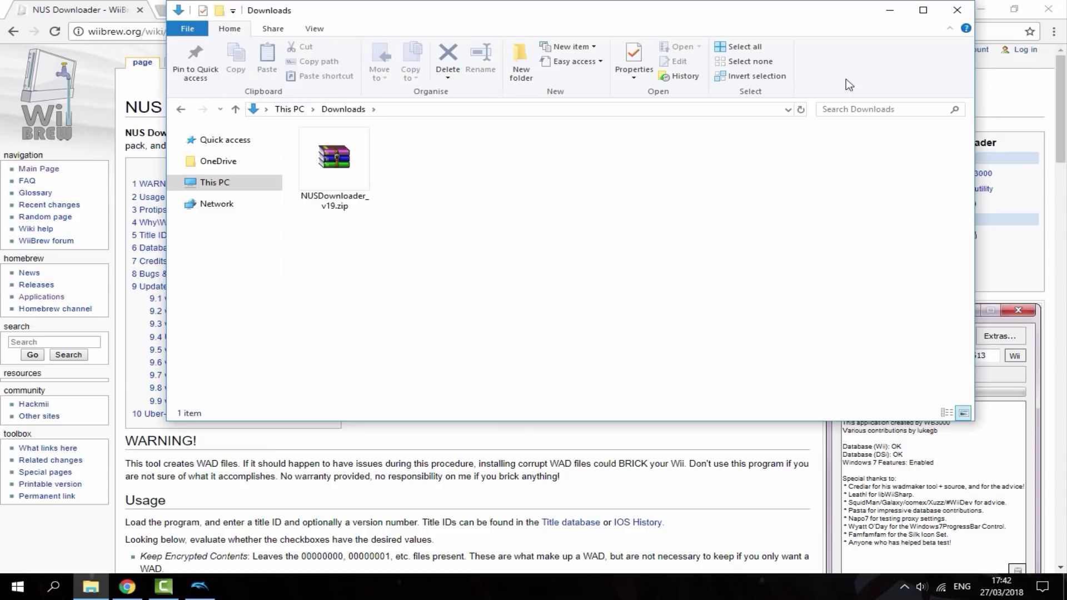
left_click(923, 10)
left_click(183, 173)
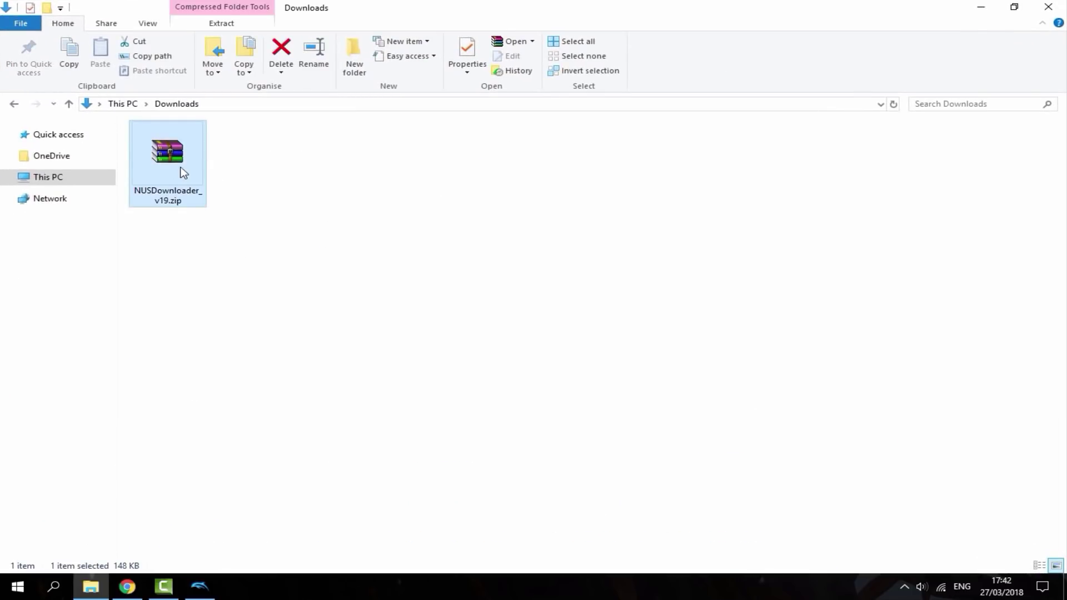
right_click(175, 156)
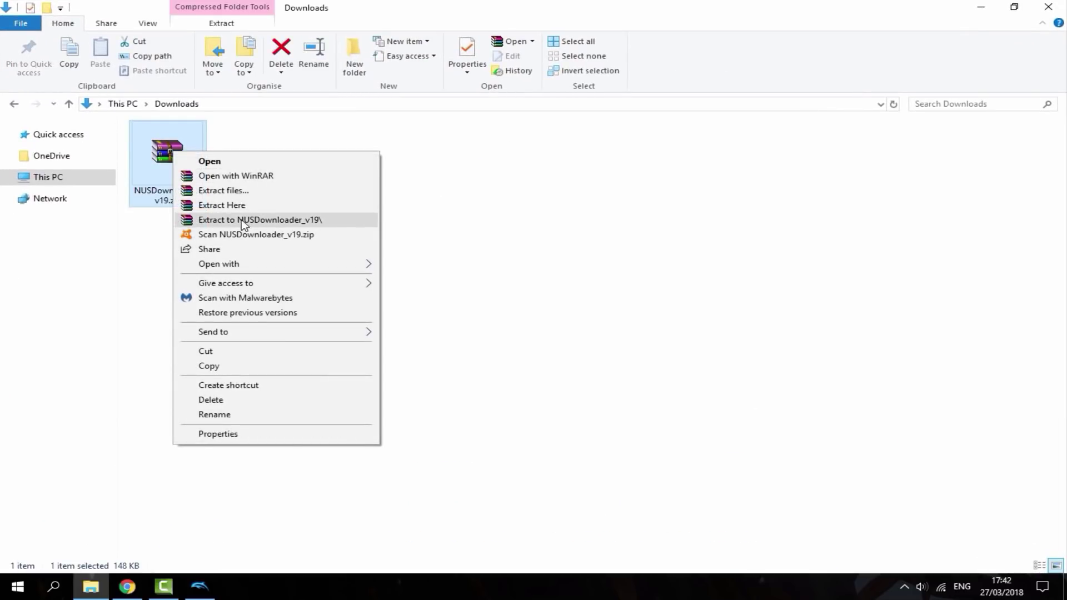
left_click(263, 220)
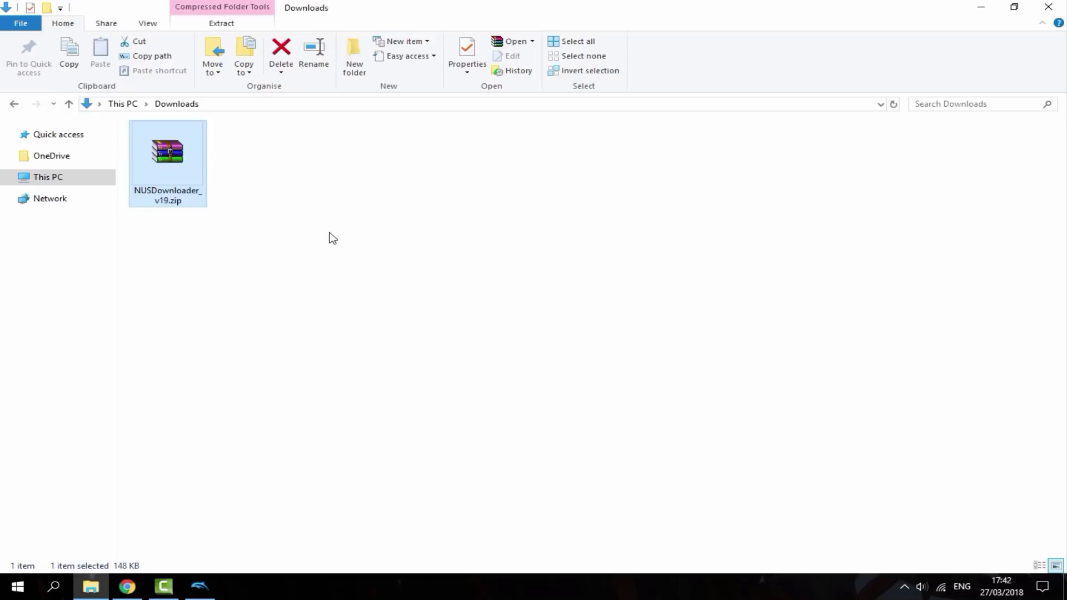
double_click(269, 178)
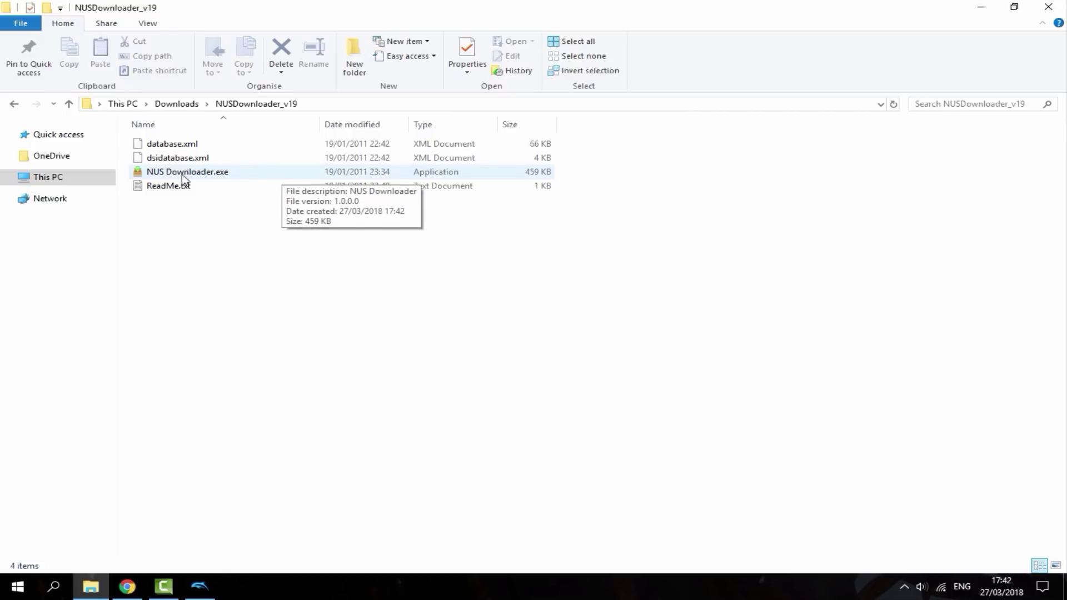
left_click(257, 175)
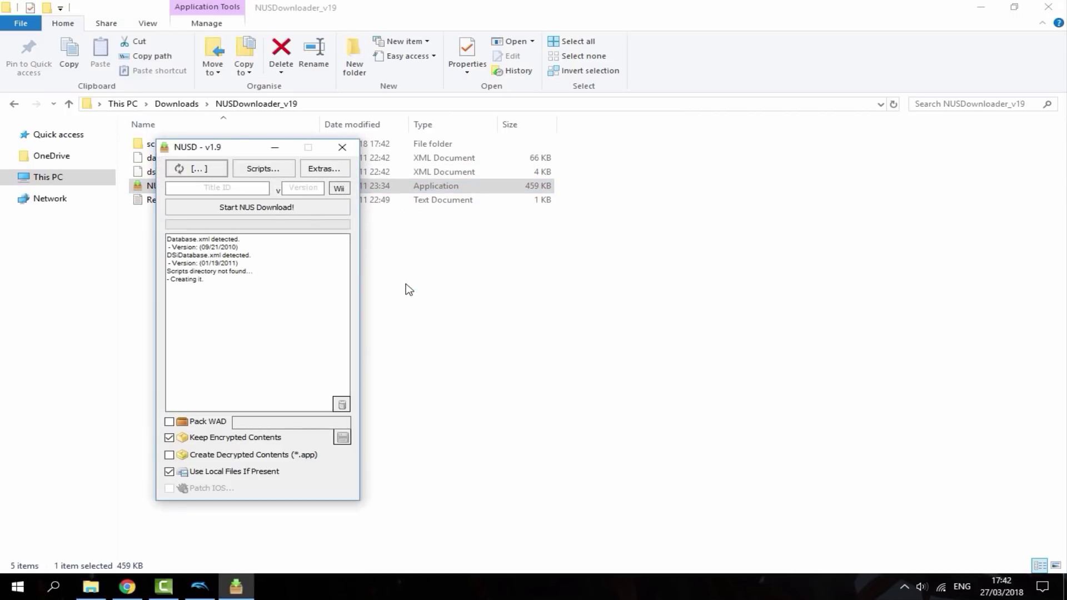
left_click_drag(218, 146, 376, 123)
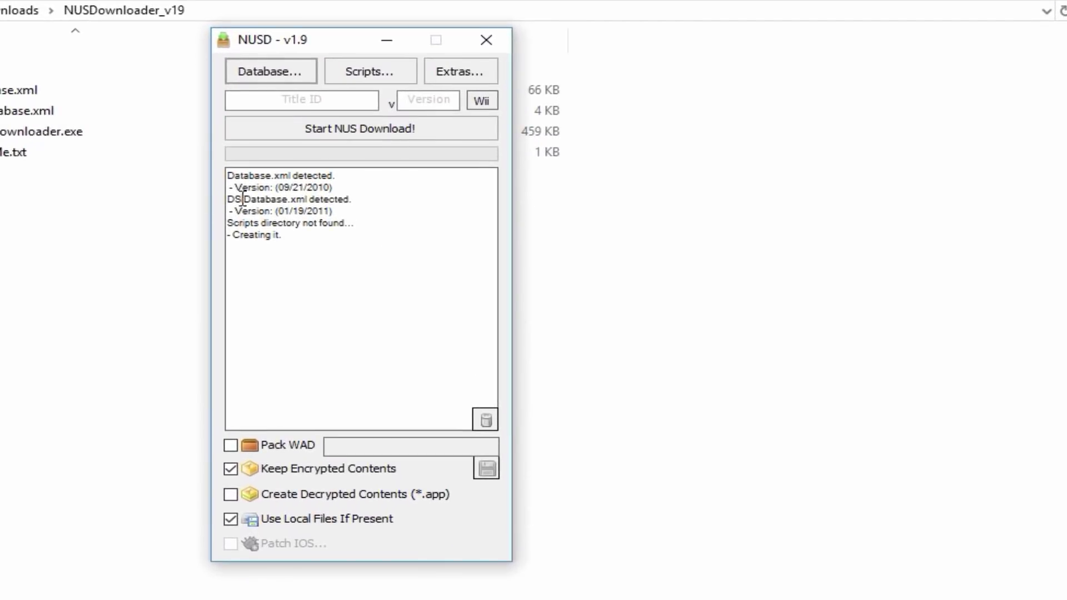
left_click(246, 71)
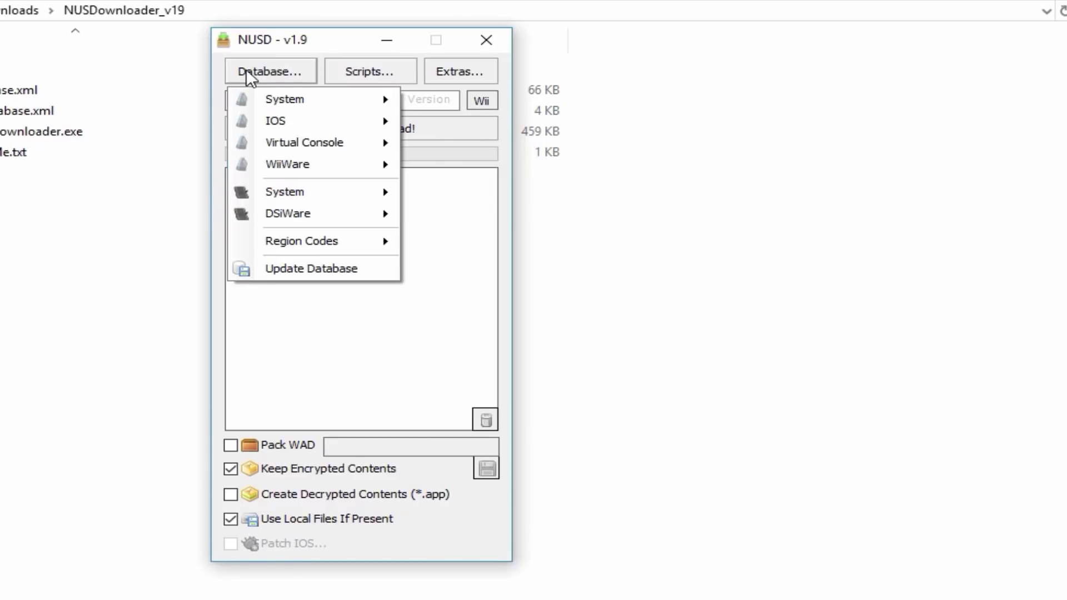
mouse_move(316, 98)
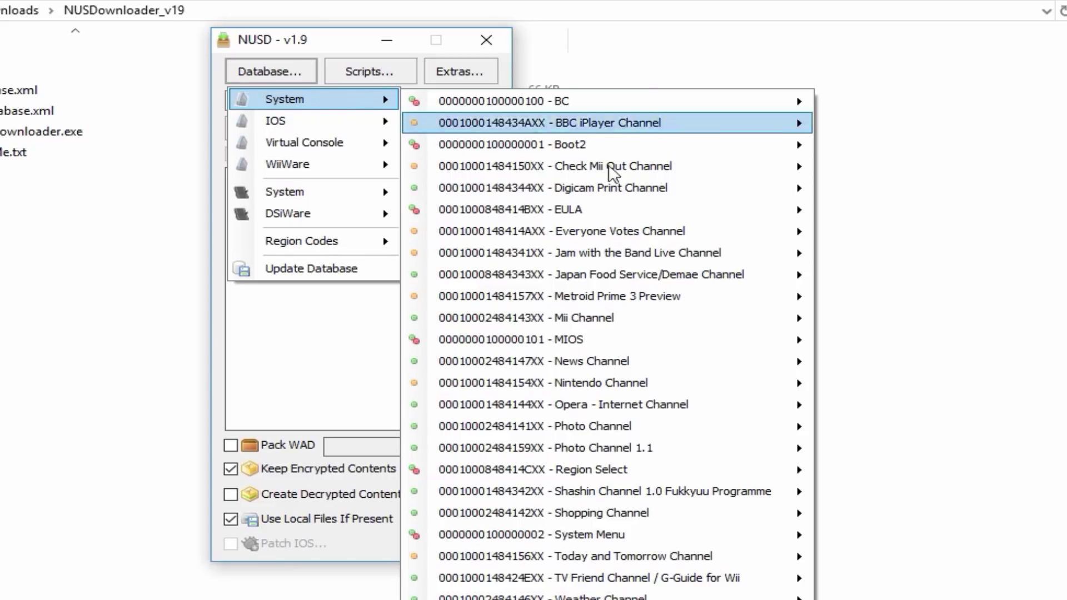
mouse_move(754, 542)
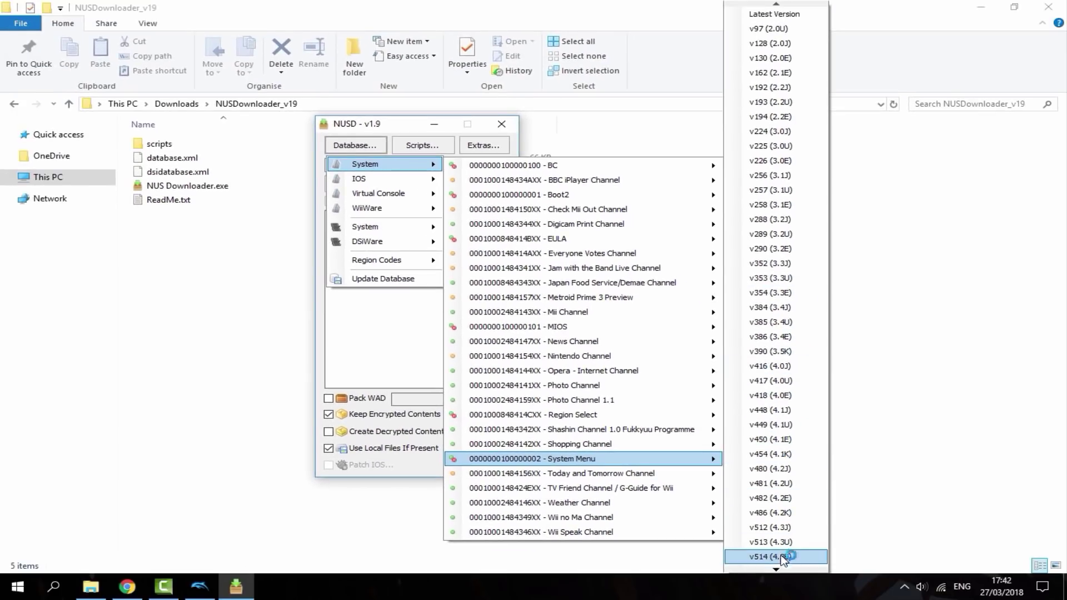
mouse_move(781, 570)
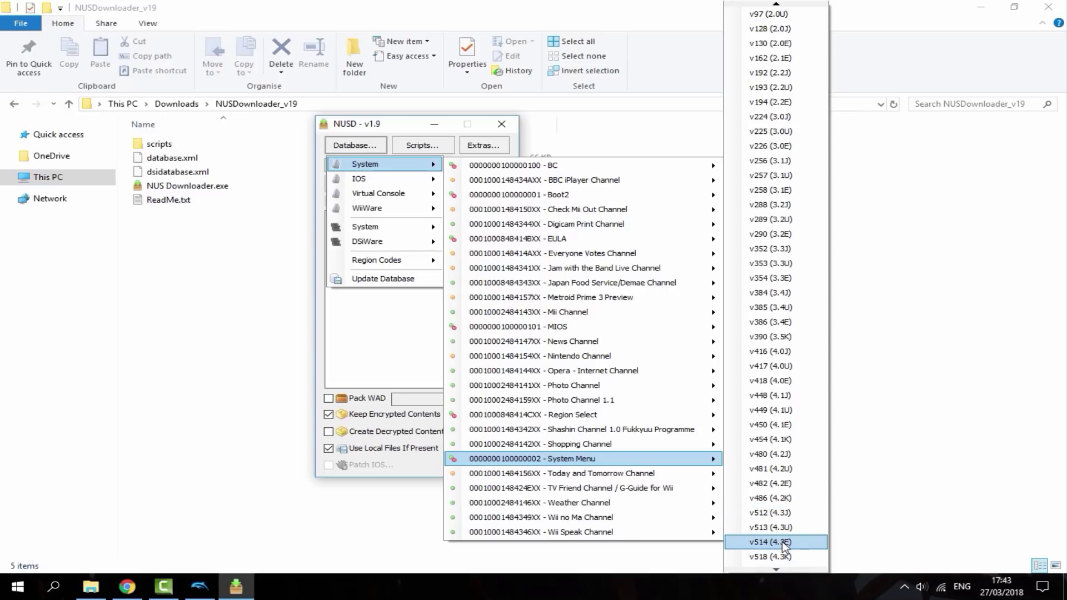
left_click(782, 543)
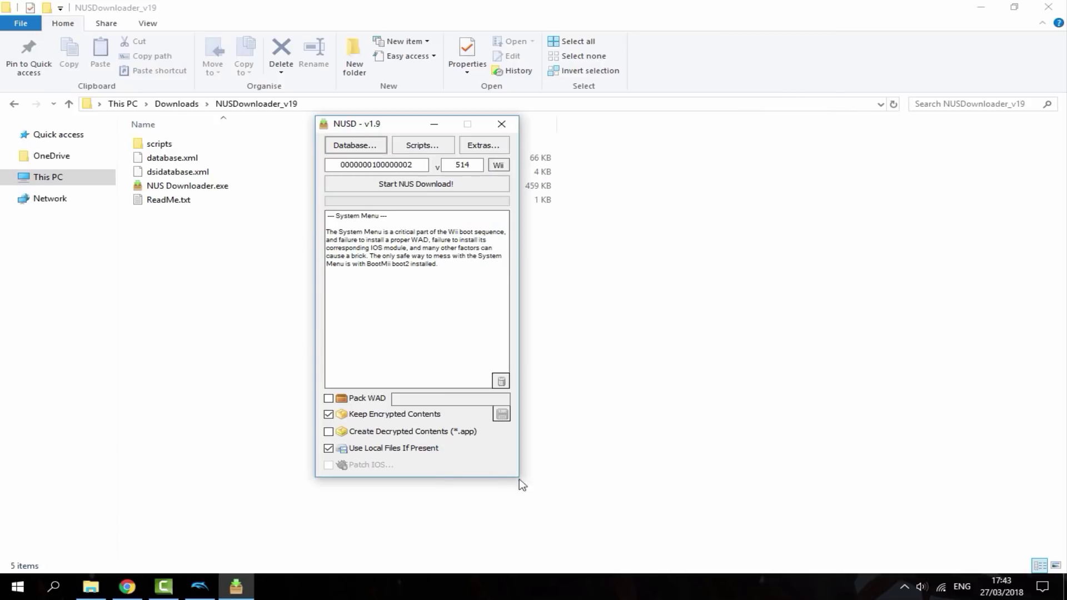
Enable Pack WAD and start the NUS download of System Menu v514
left_click(330, 398)
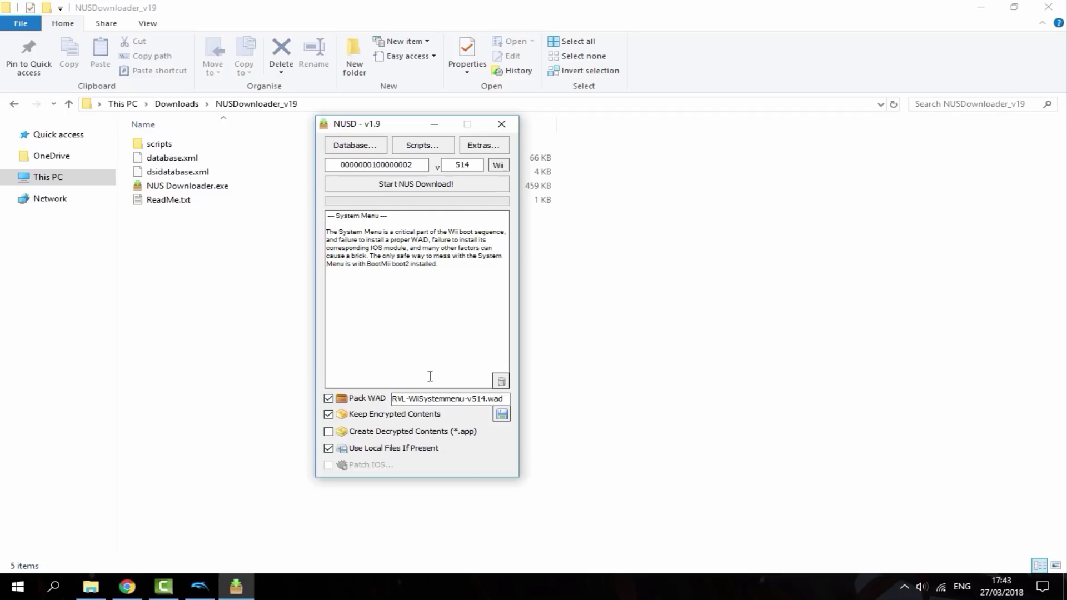
left_click(428, 186)
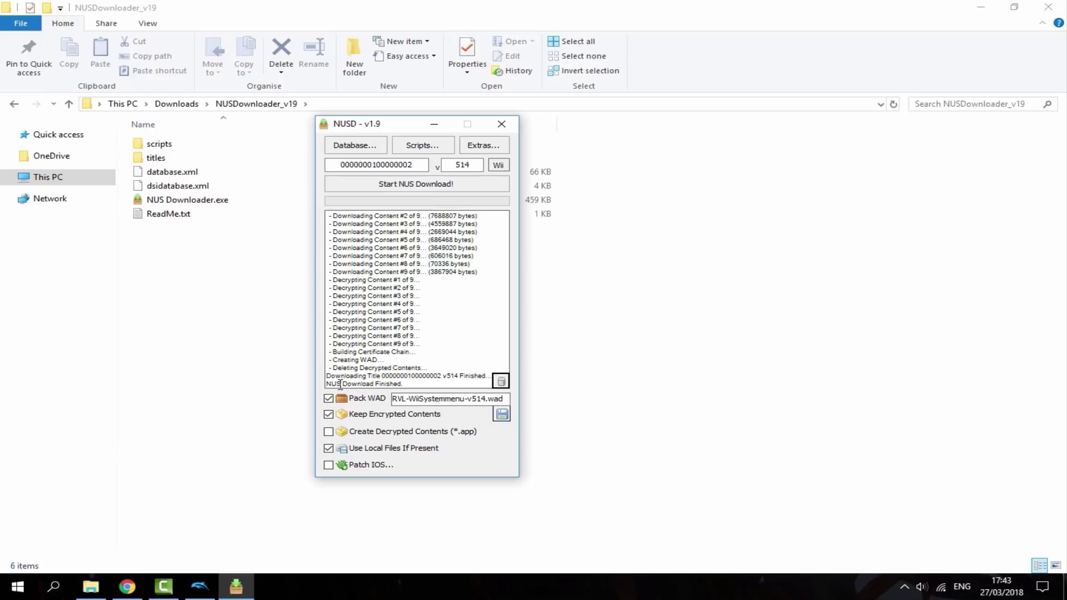
Close NUS Downloader and start Tools > Install WAD in Dolphin 5.0
left_click(515, 127)
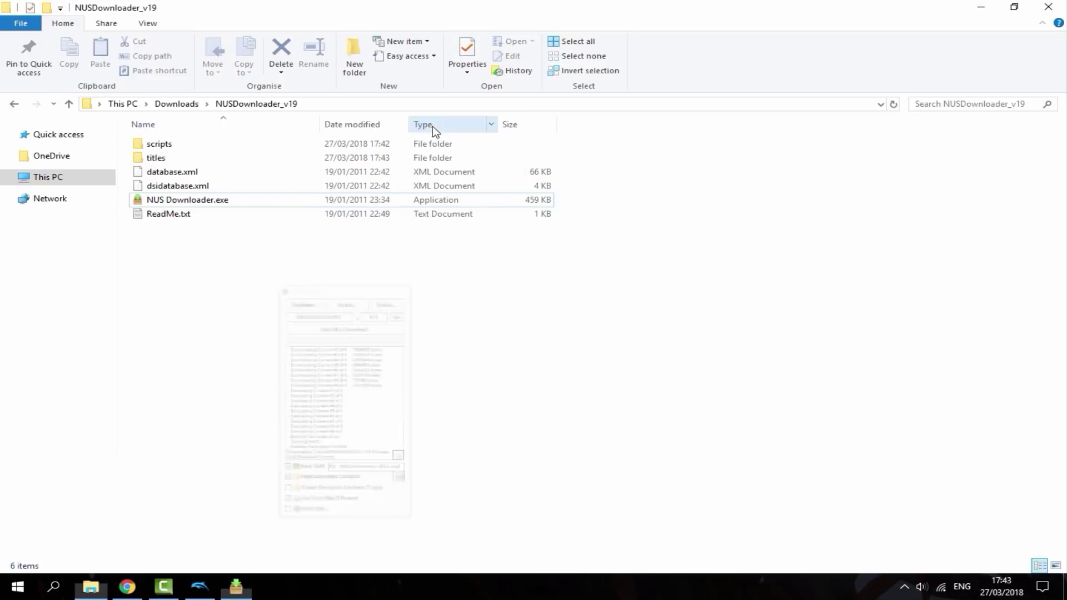
left_click(200, 587)
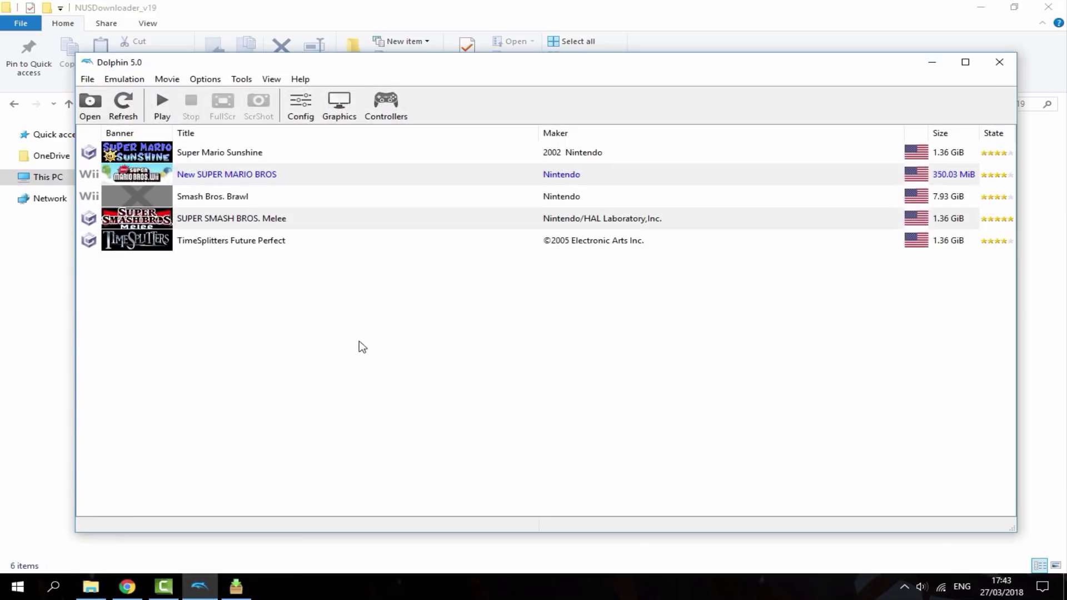
left_click(246, 82)
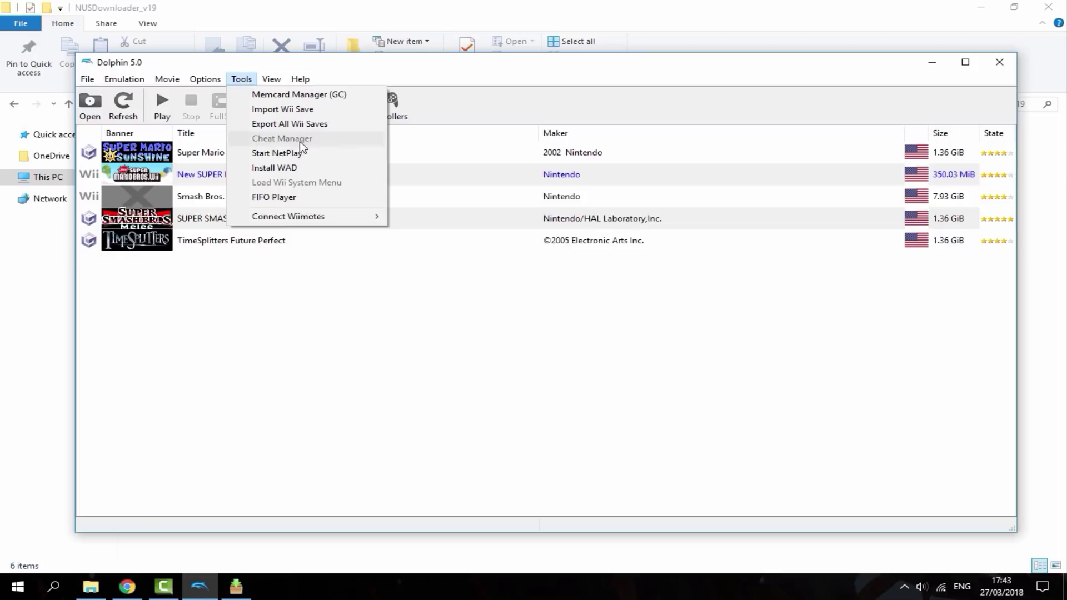
left_click(305, 167)
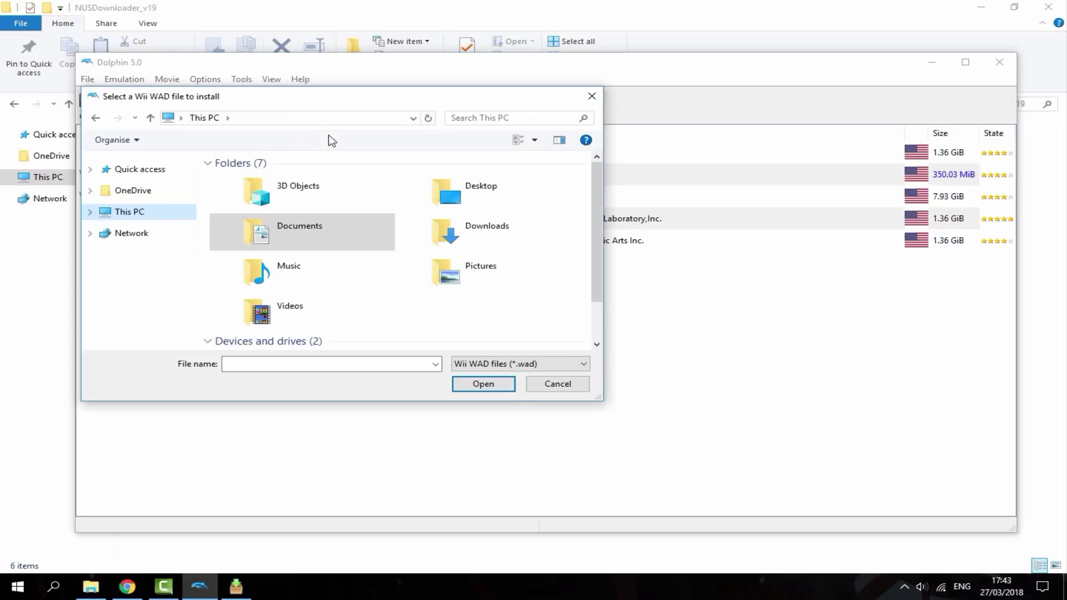
double_click(503, 228)
double_click(253, 186)
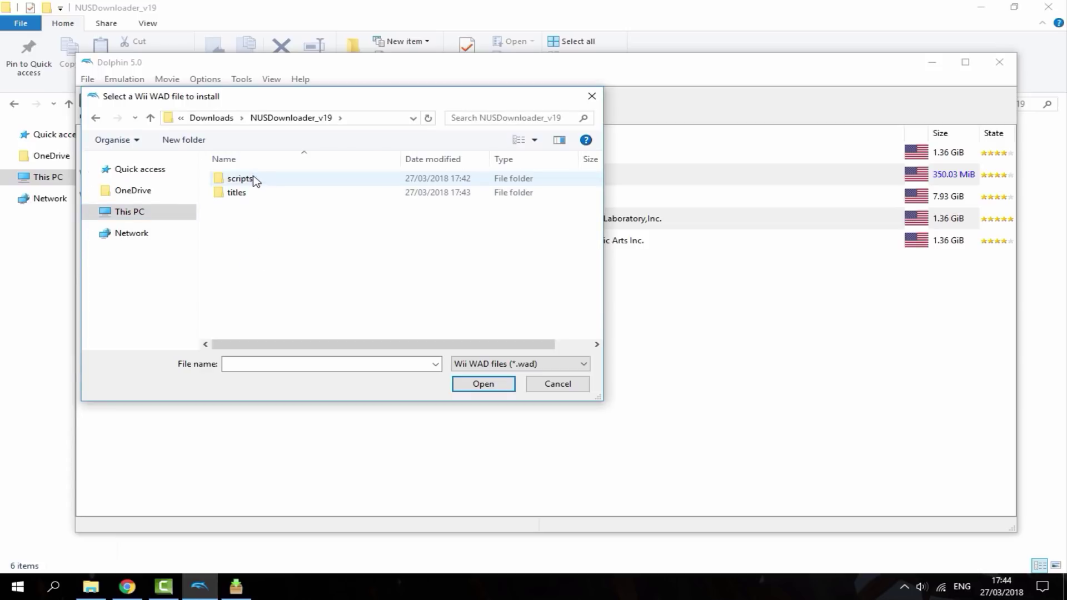
double_click(252, 182)
left_click(96, 119)
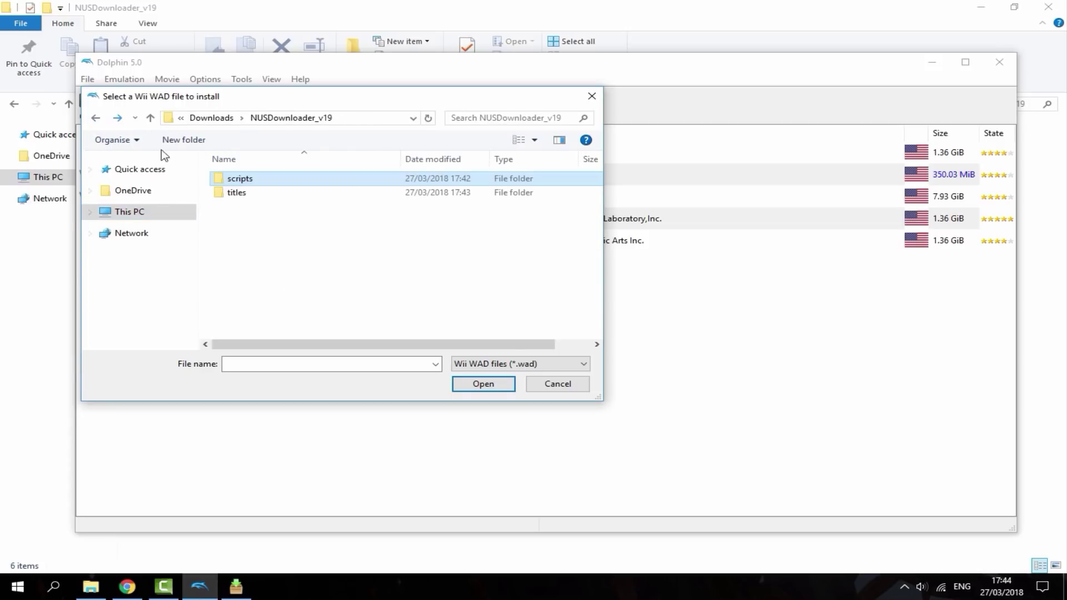
left_click(248, 194)
double_click(249, 194)
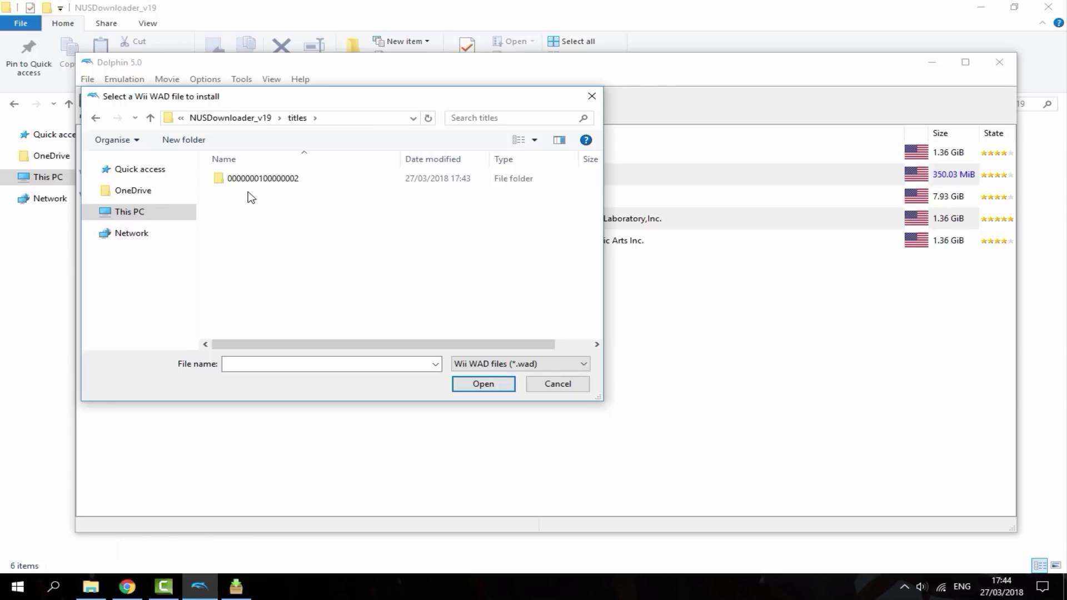
double_click(317, 181)
double_click(294, 179)
left_click(310, 180)
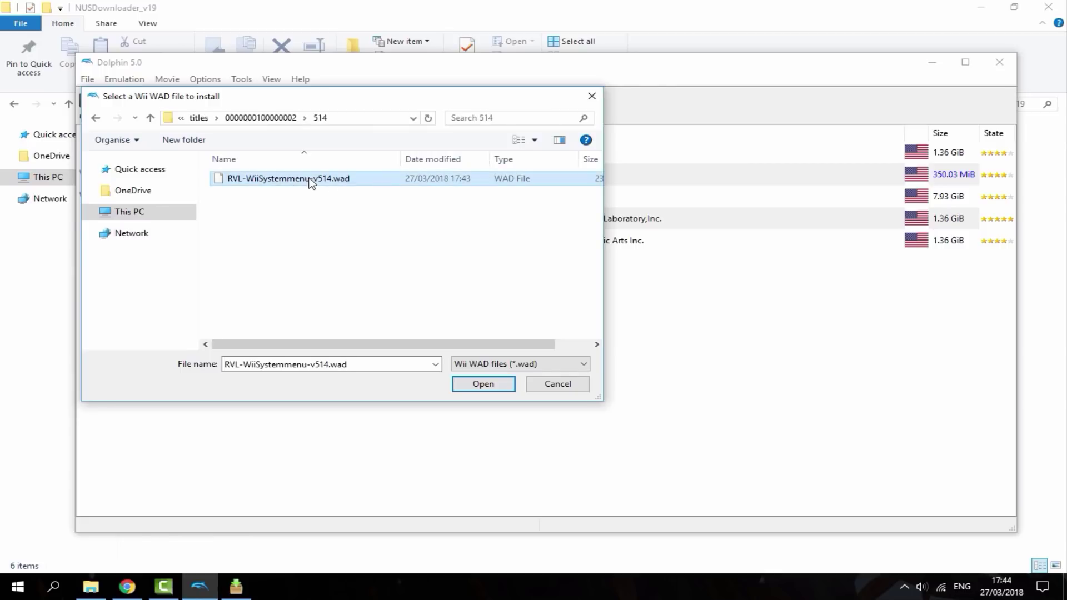
Install RVL-WiiSystemmenu-v514.wad and boot the Wii System Menu from Dolphin's Tools menu
left_click(481, 387)
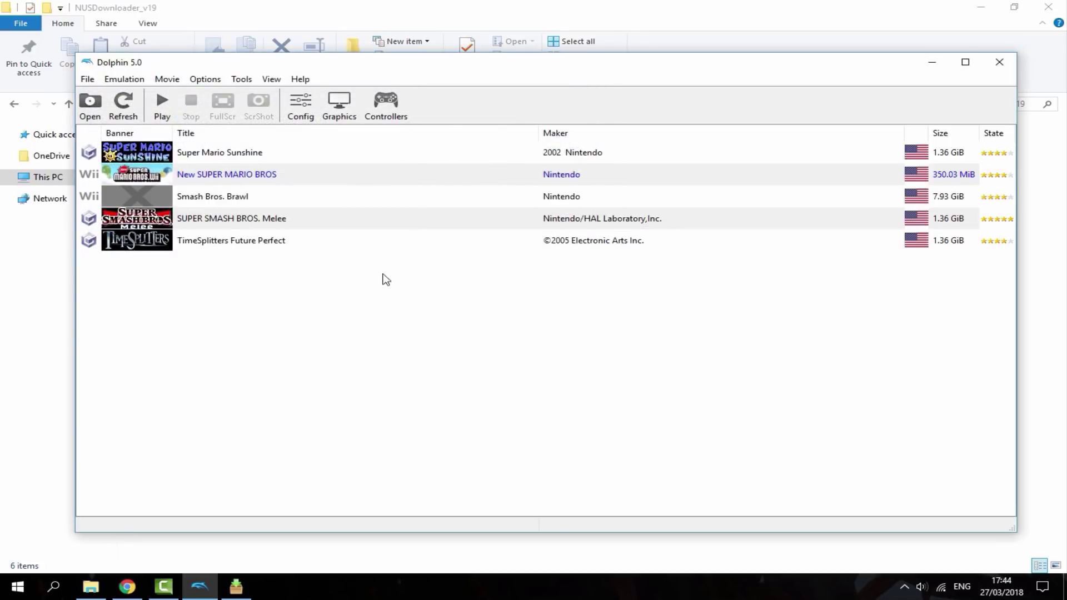
left_click(241, 80)
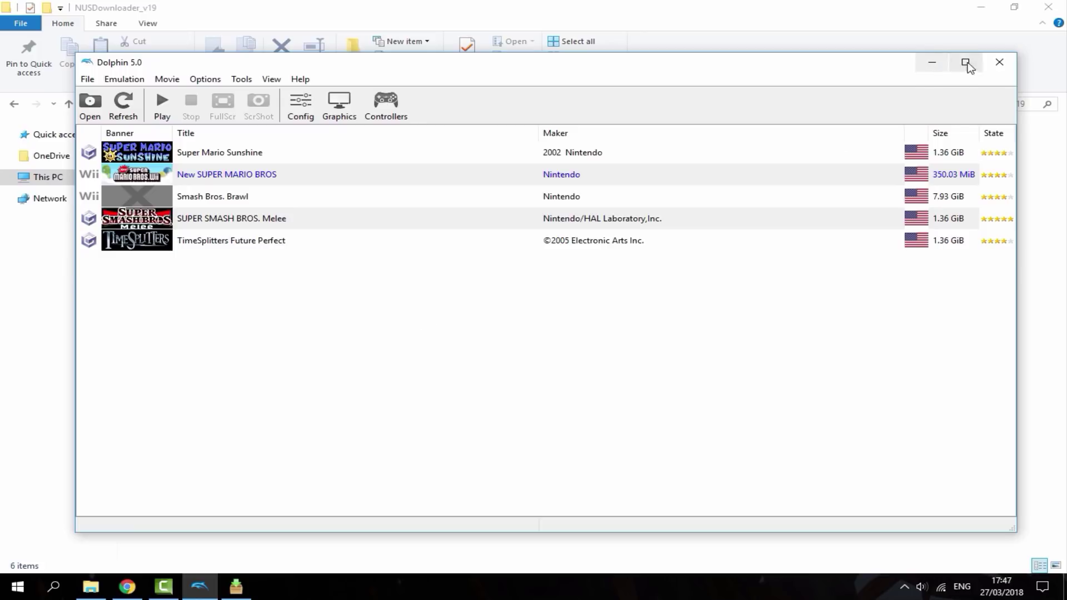
Minimize Dolphin, load the latest Mii Channel version in NUS Downloader, and start its download
left_click(933, 65)
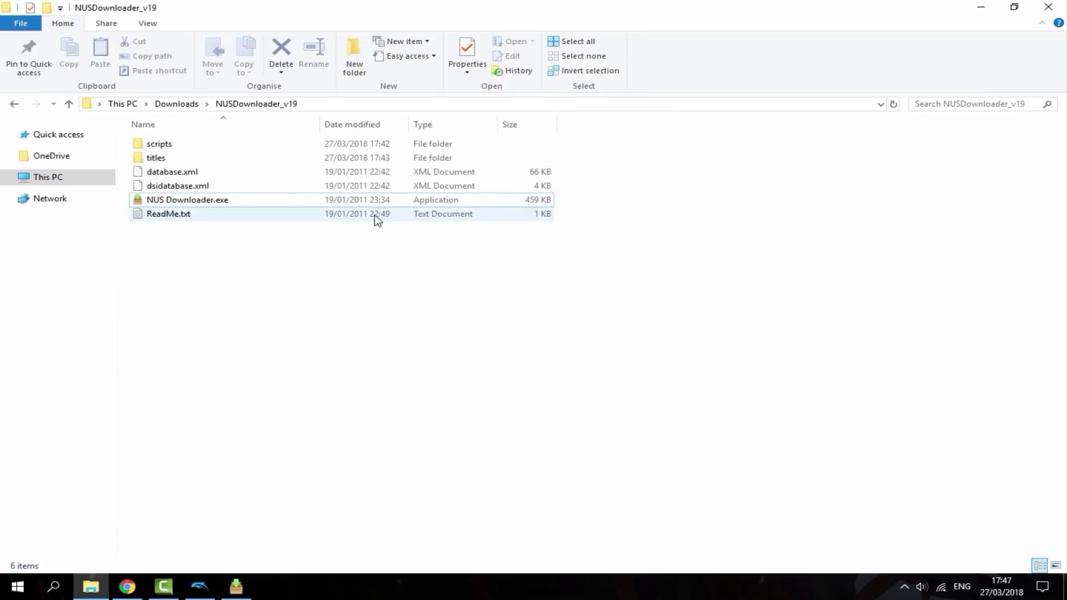
left_click(239, 587)
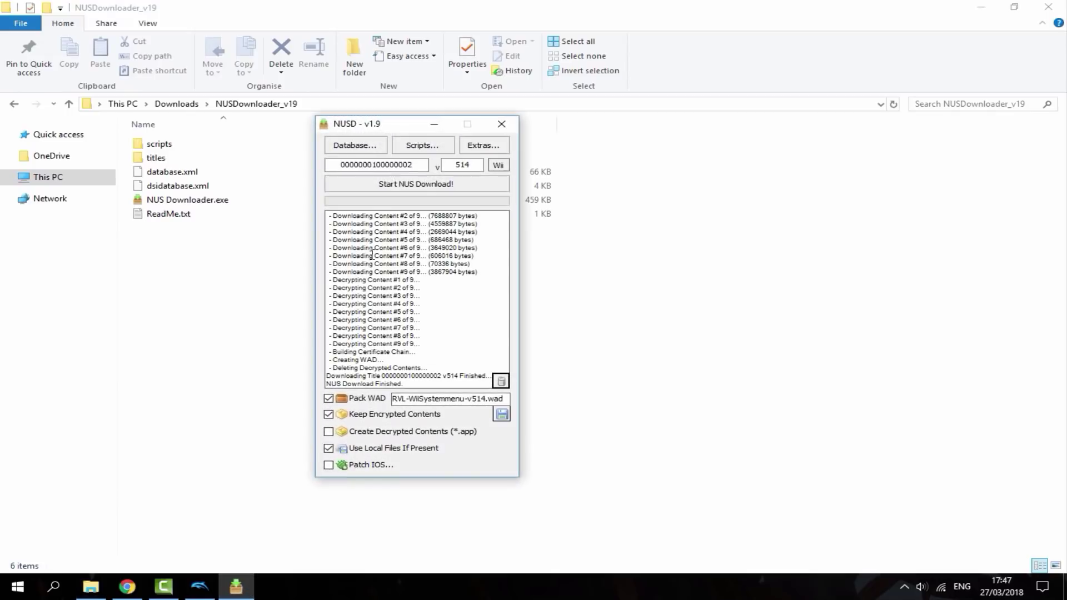
left_click(366, 148)
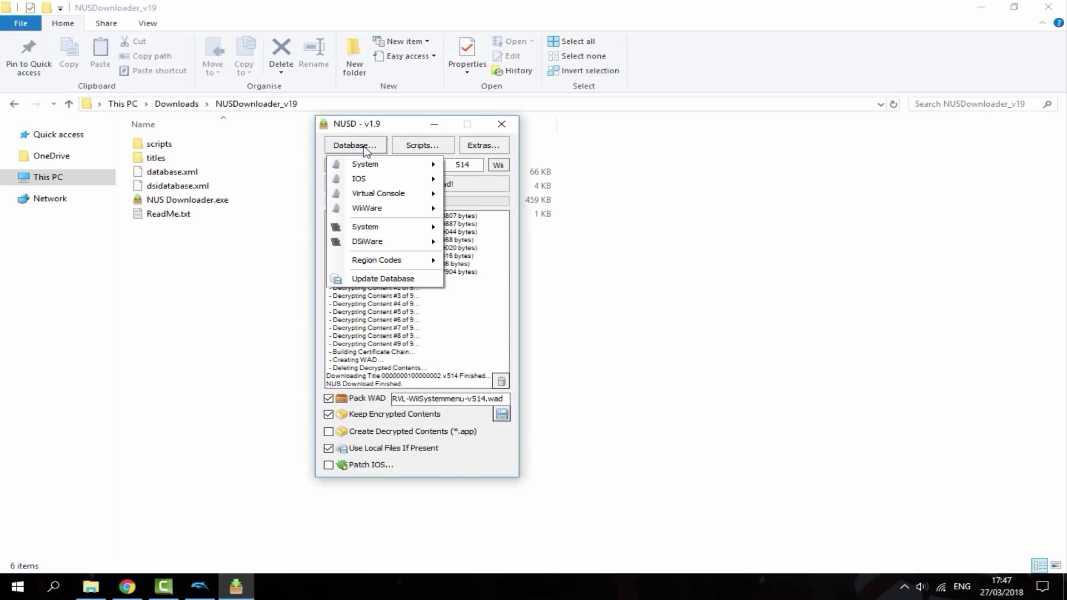
mouse_move(376, 166)
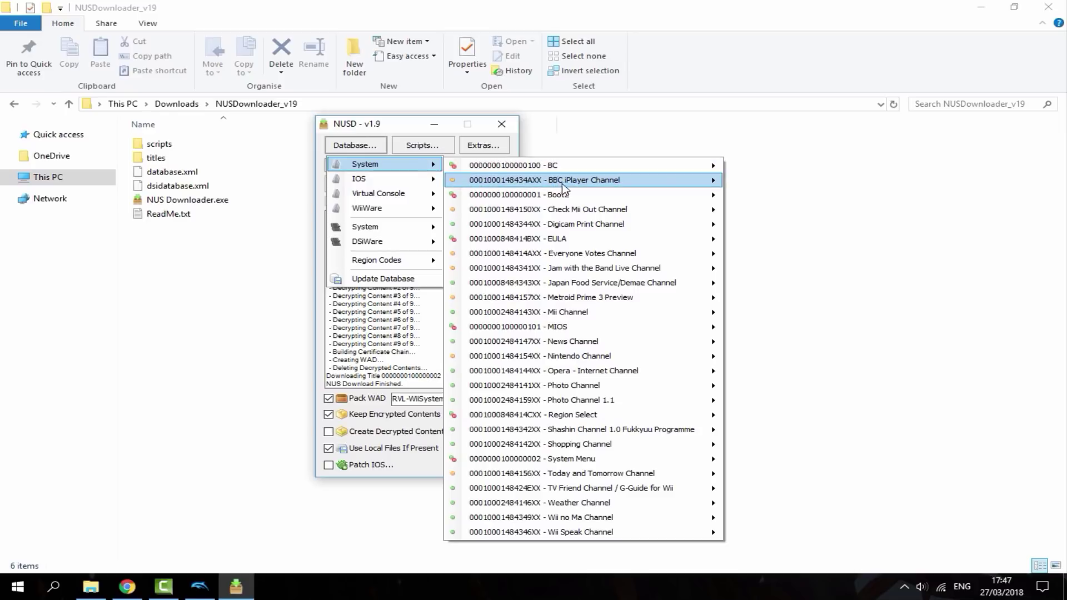
mouse_move(534, 180)
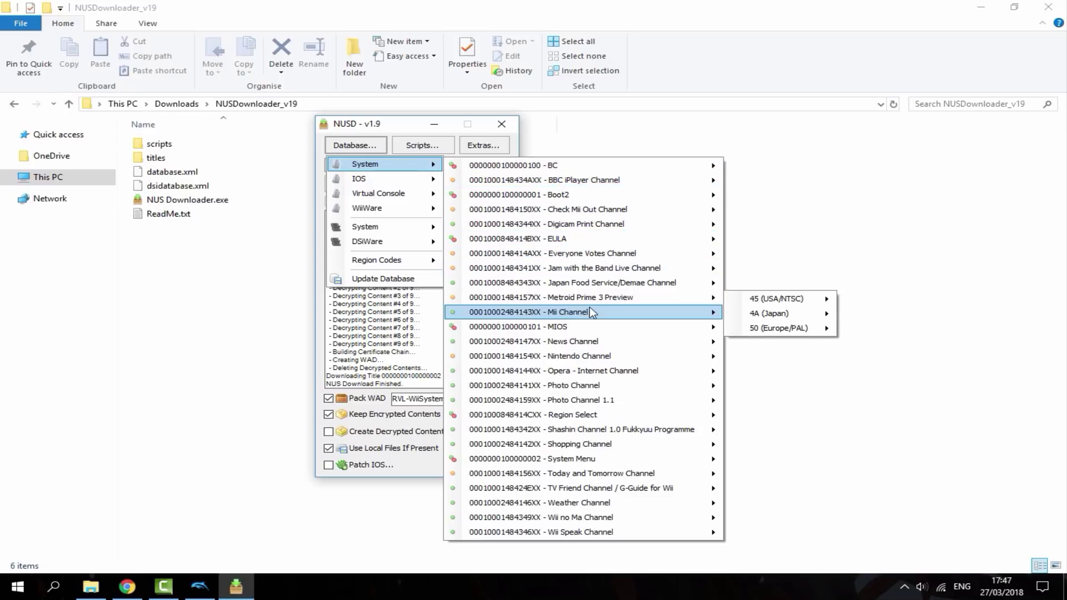
mouse_move(589, 300)
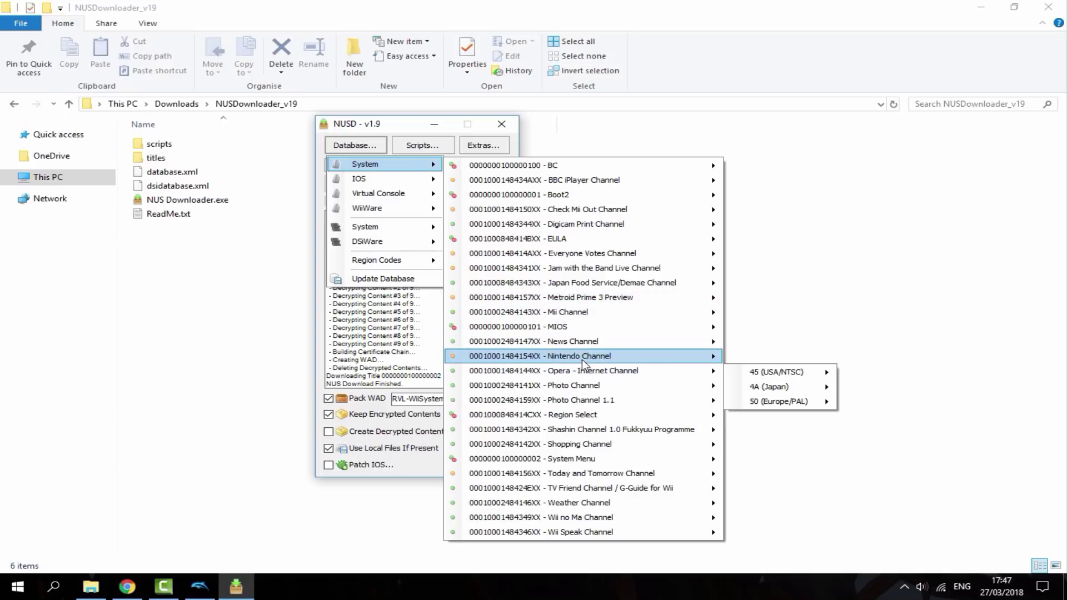
mouse_move(588, 389)
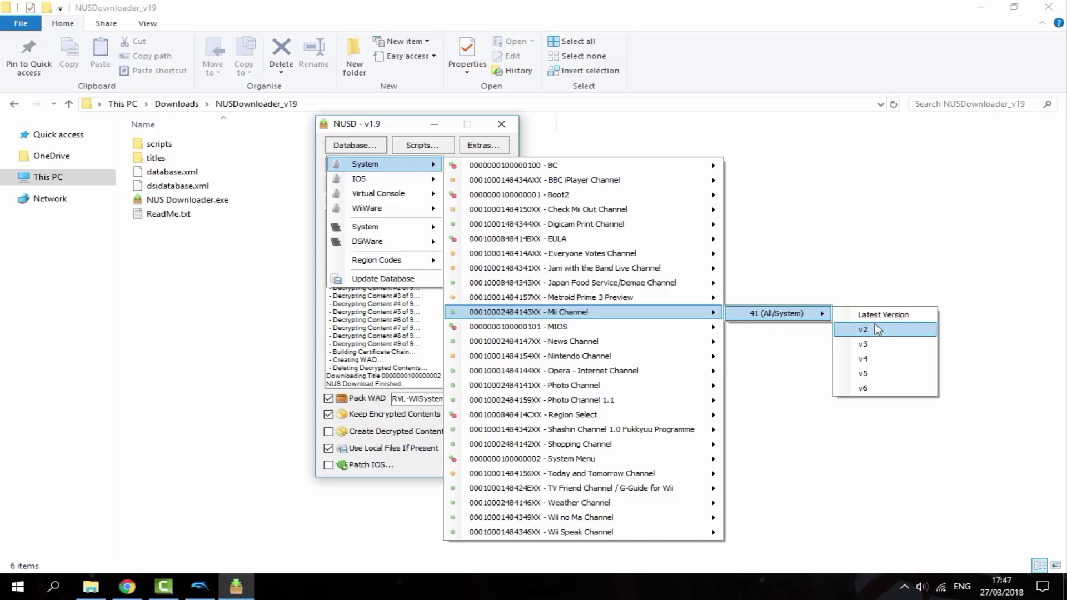
left_click(890, 319)
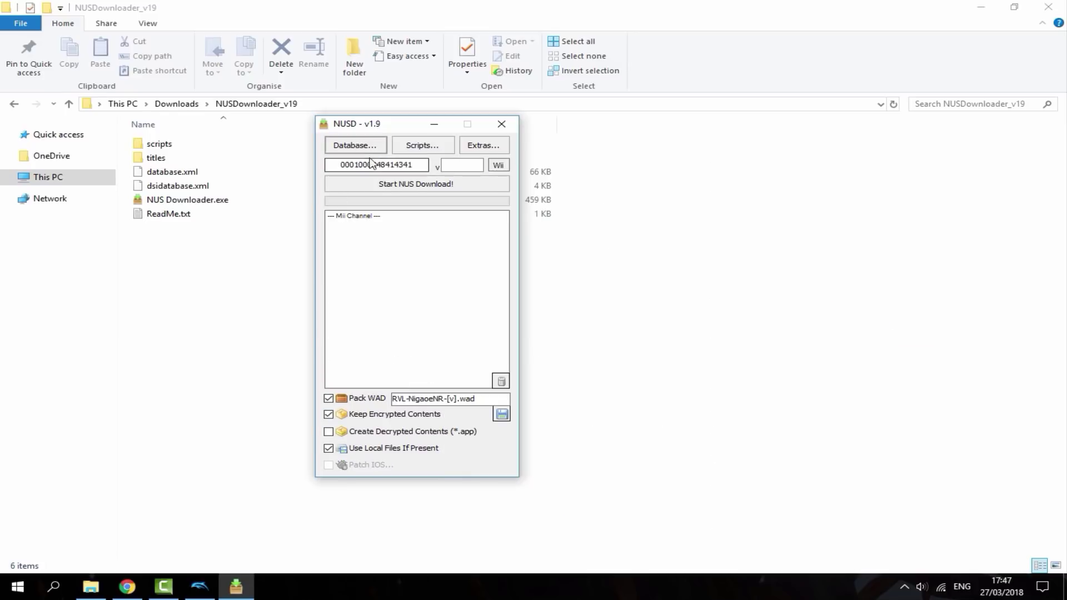
left_click(388, 184)
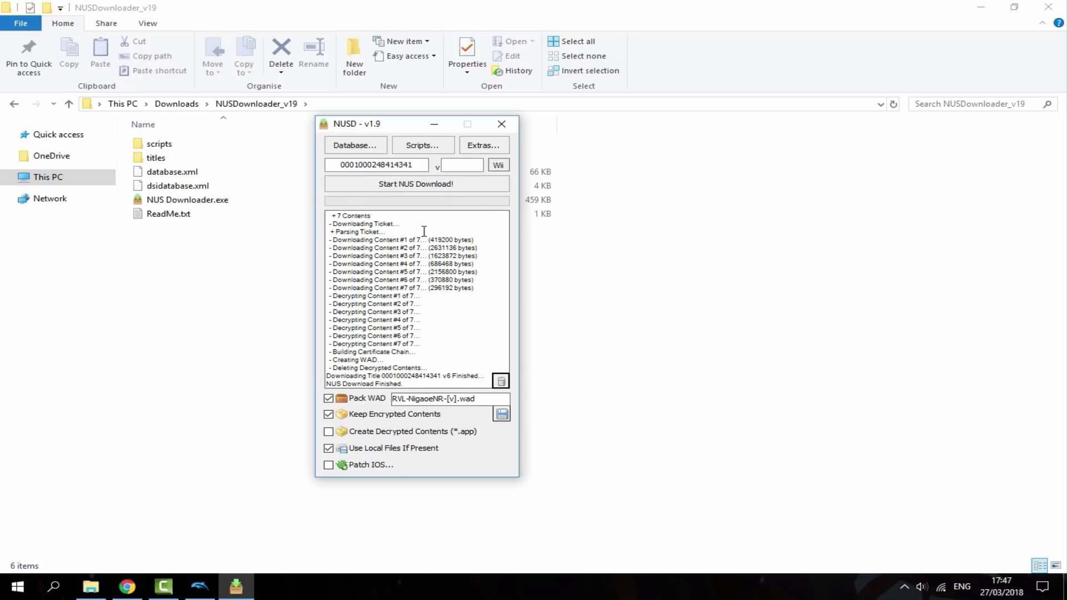
Close NUS Downloader and start Tools > Install WAD in Dolphin
left_click(502, 125)
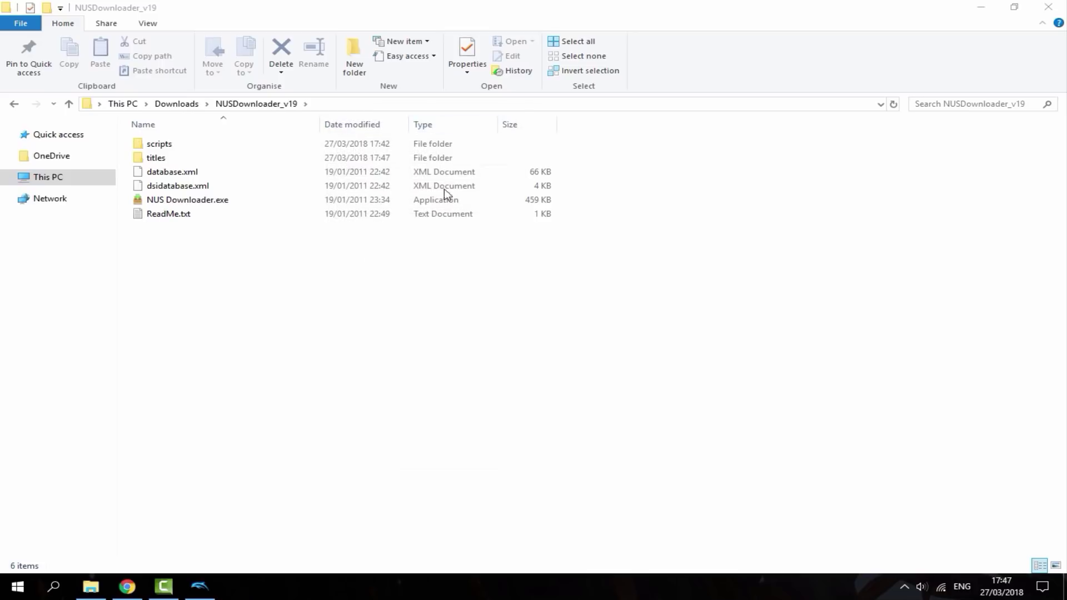
left_click(210, 593)
left_click(243, 80)
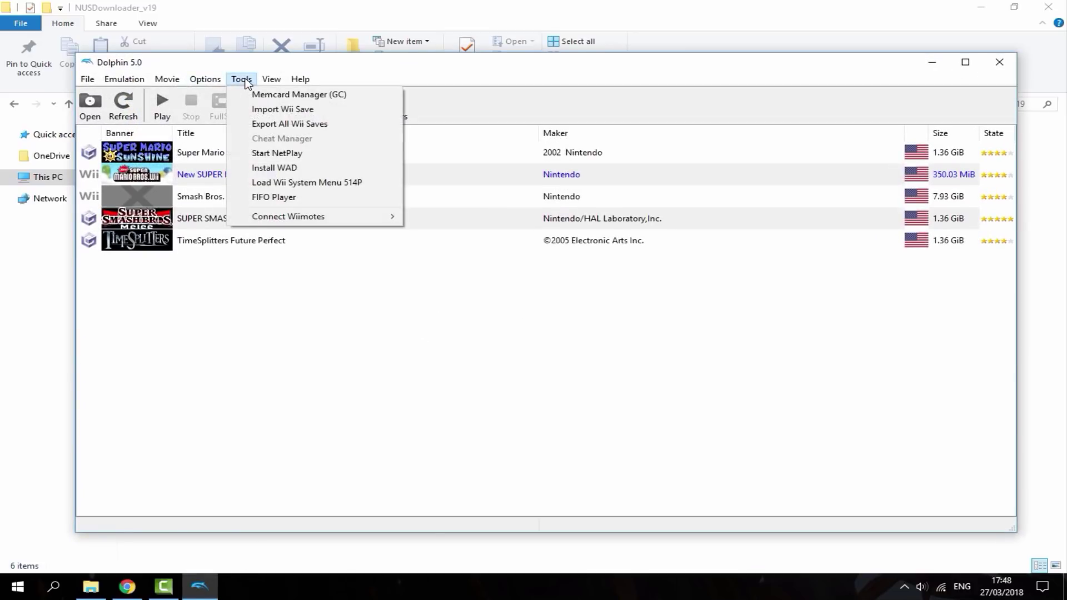
left_click(301, 168)
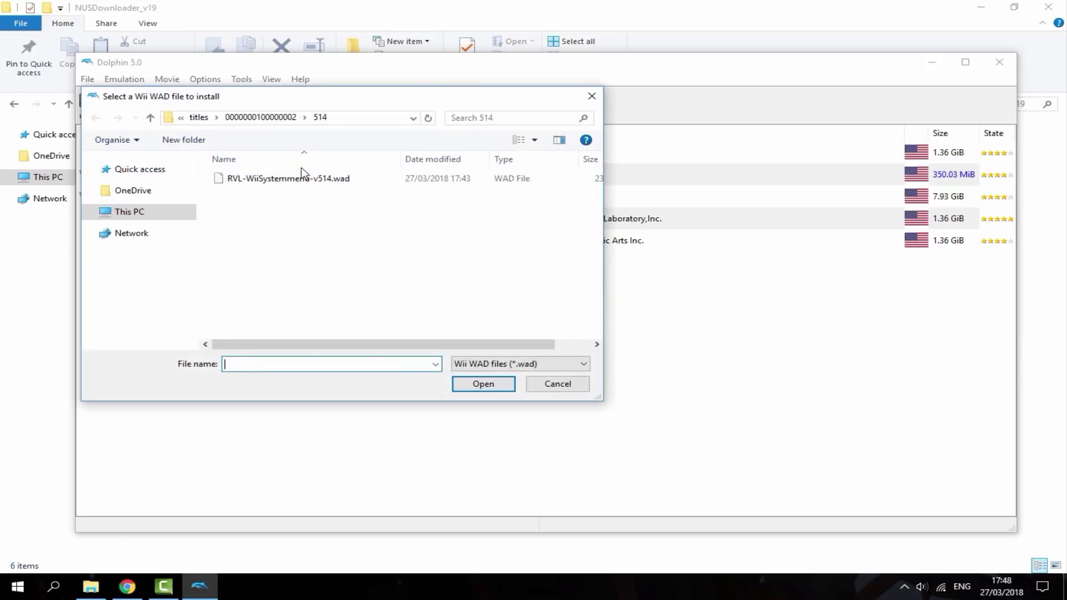
left_click(260, 117)
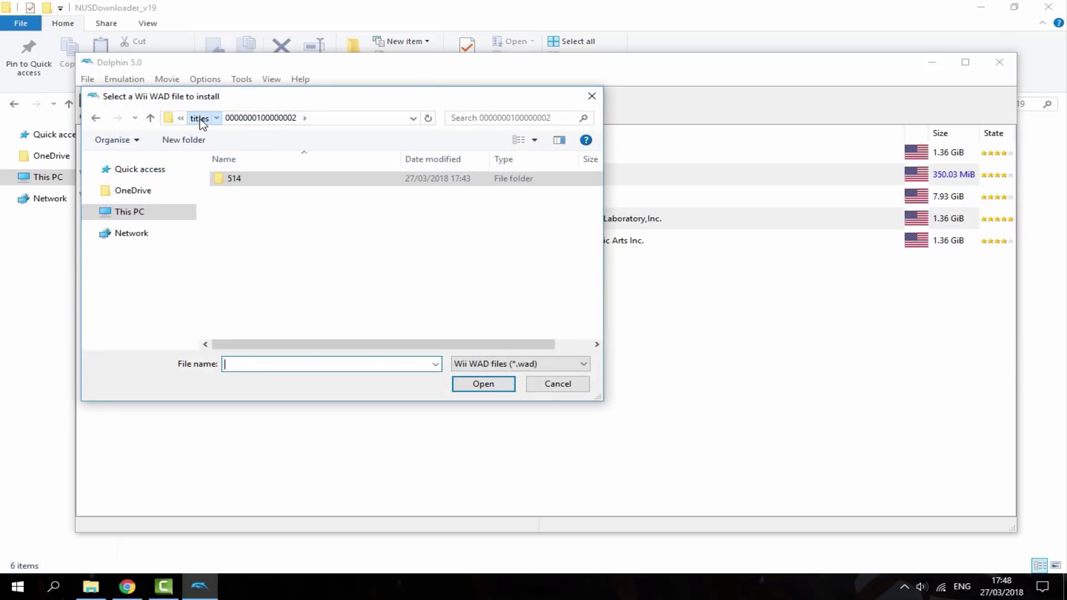
left_click(200, 119)
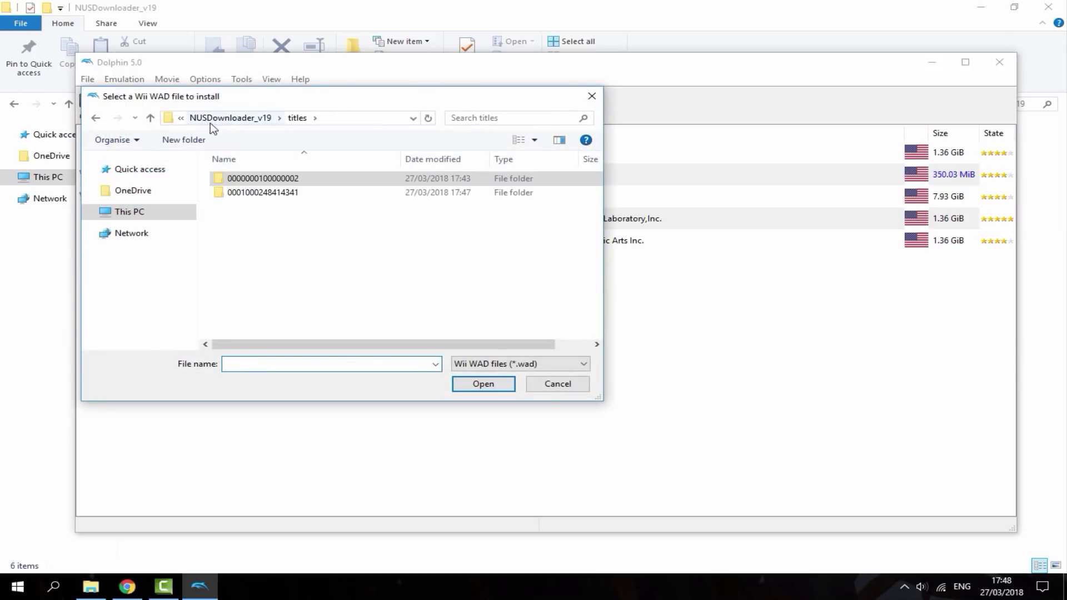
double_click(296, 193)
double_click(271, 180)
left_click(267, 181)
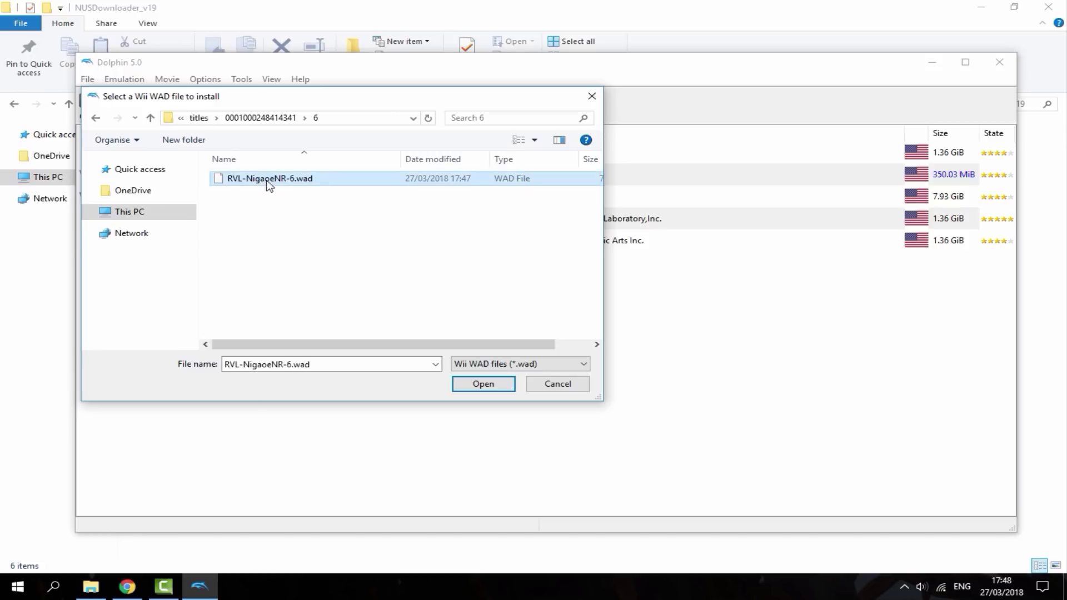
left_click(493, 383)
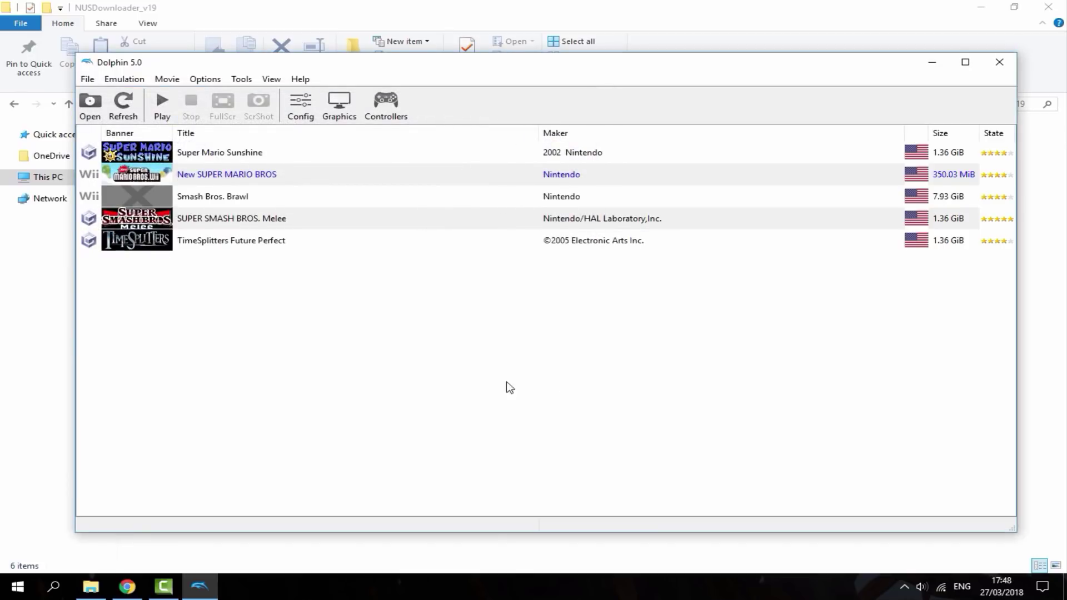
Boot Wii System Menu 514P, open the Mii Channel tile, then stop emulation with Esc
left_click(241, 79)
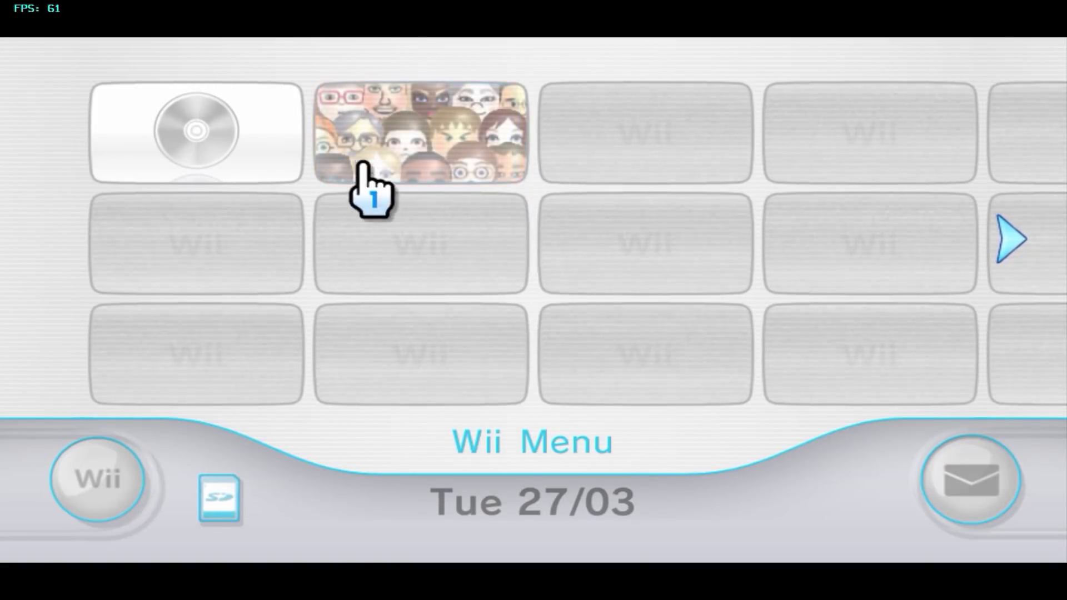
left_click(405, 158)
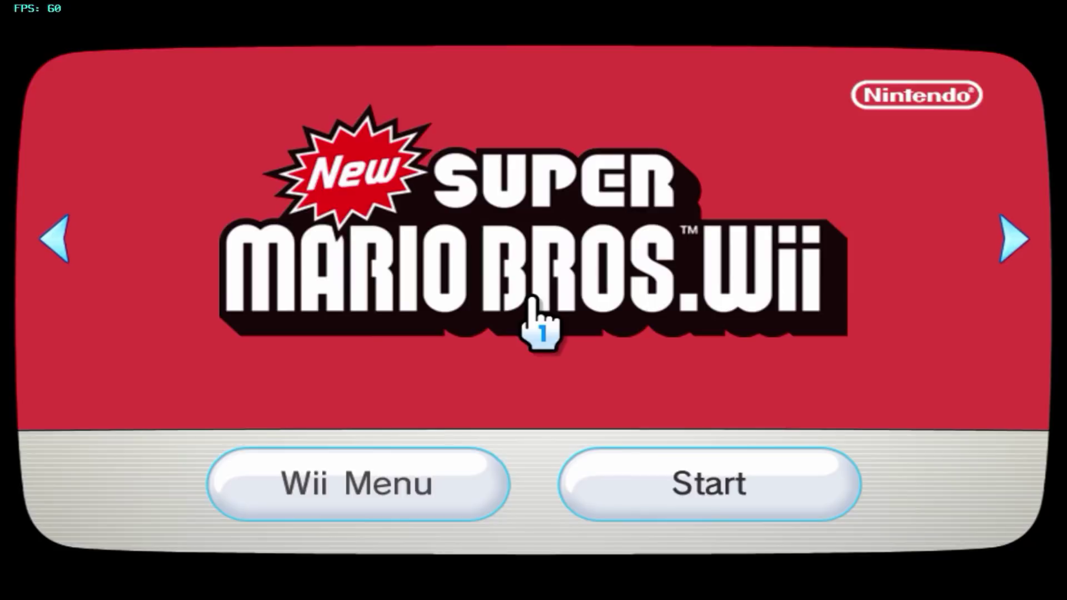
key("Escape")
left_click(558, 336)
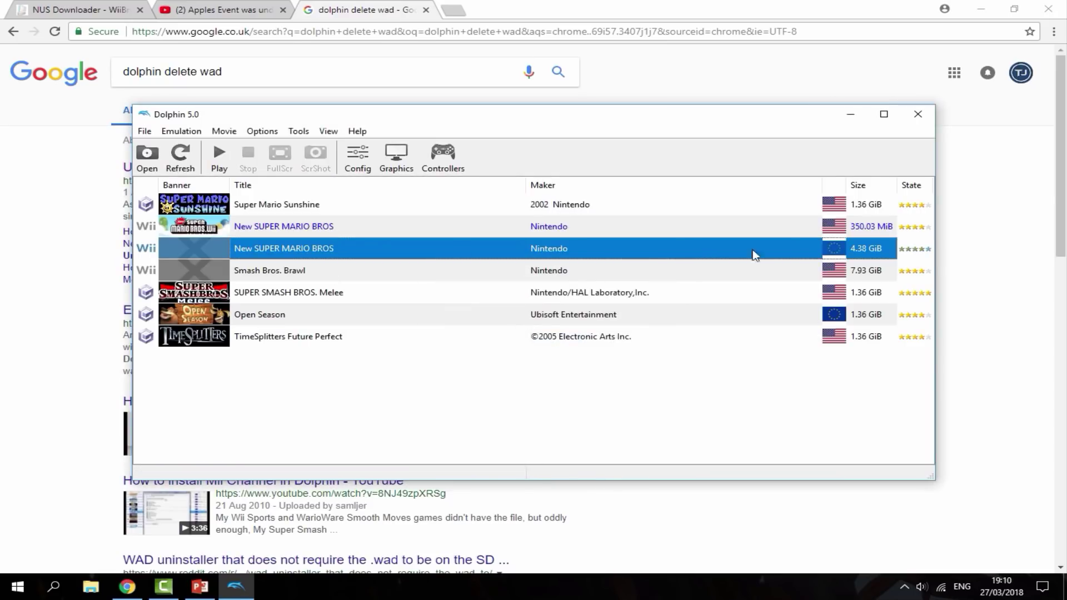
Set the 4.38 GiB New SUPER MARIO BROS disc as default ISO and load Wii System Menu 514P
left_click(859, 270)
left_click(861, 255)
left_click(835, 235)
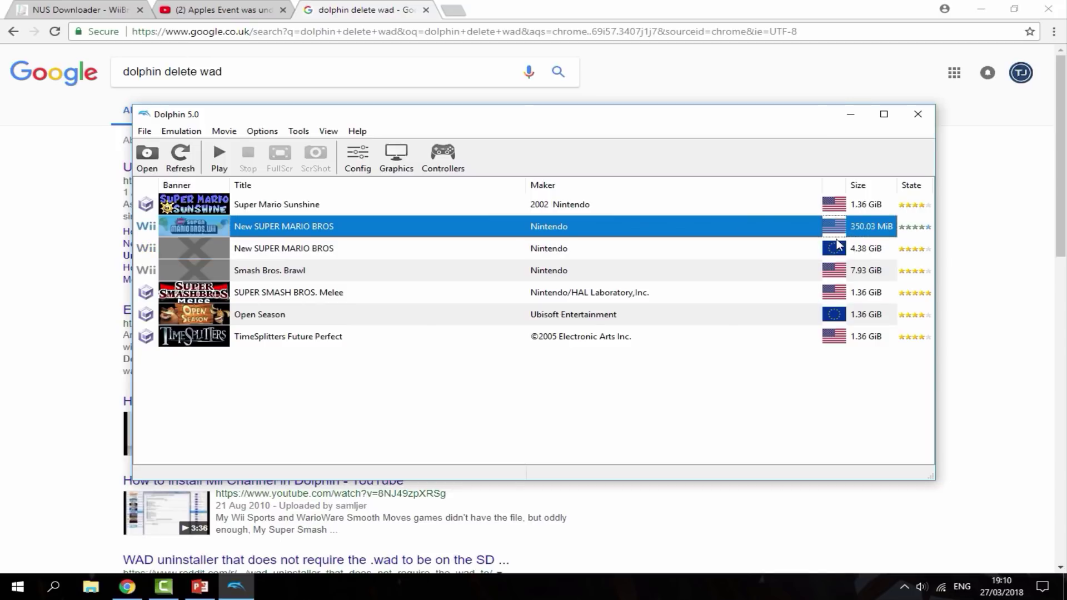
left_click(820, 252)
right_click(666, 257)
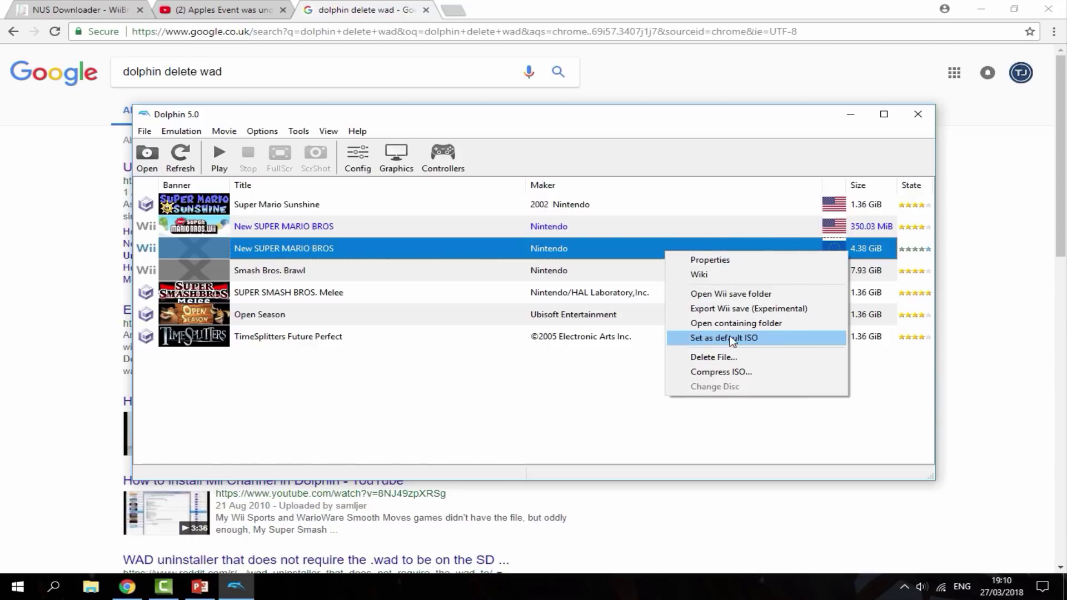
left_click(757, 339)
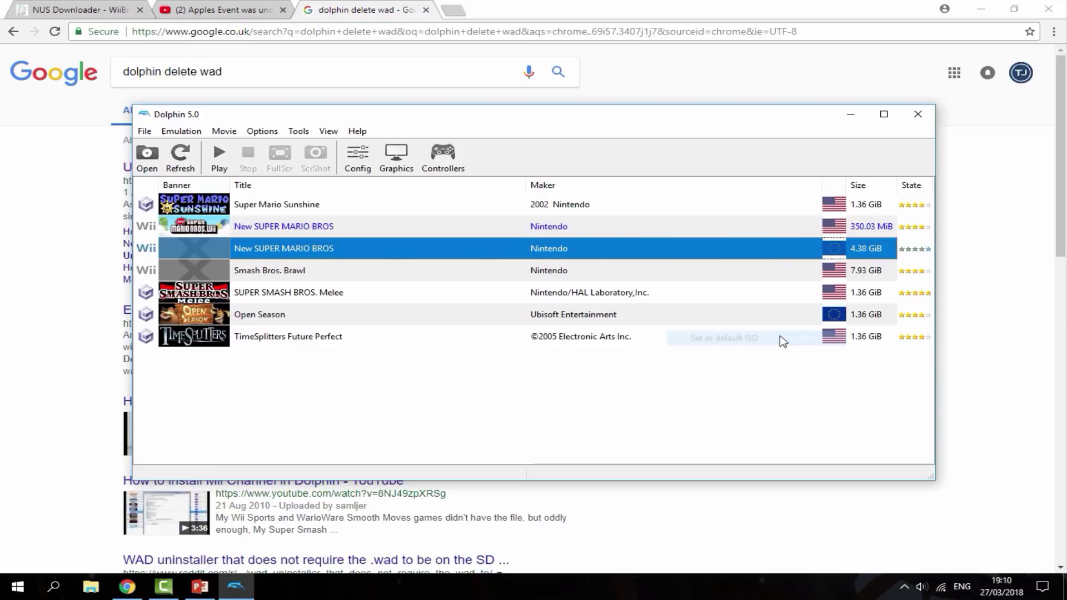
left_click(302, 132)
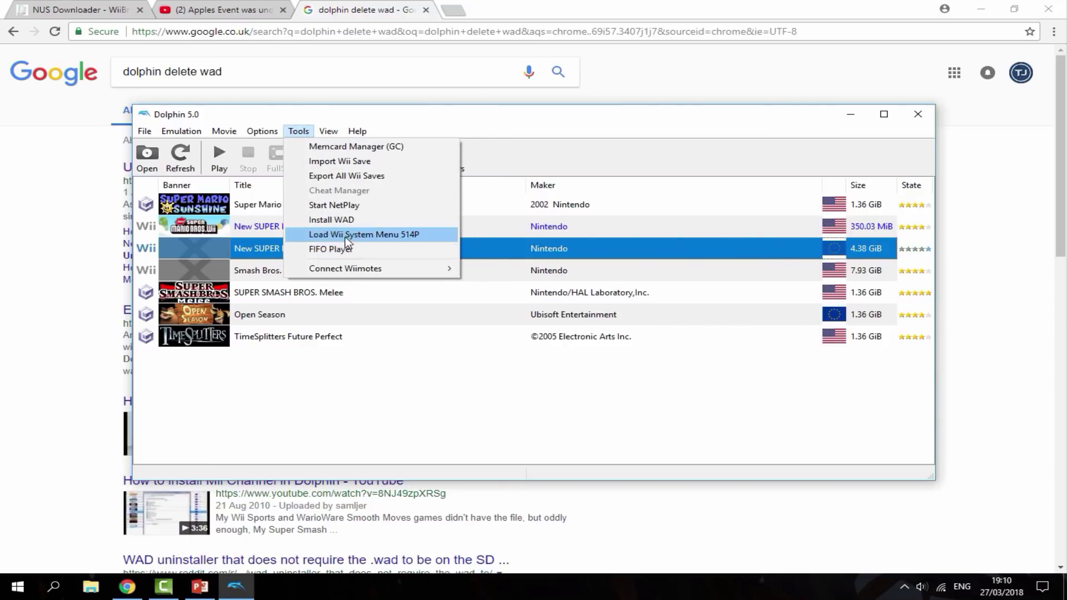
left_click(373, 234)
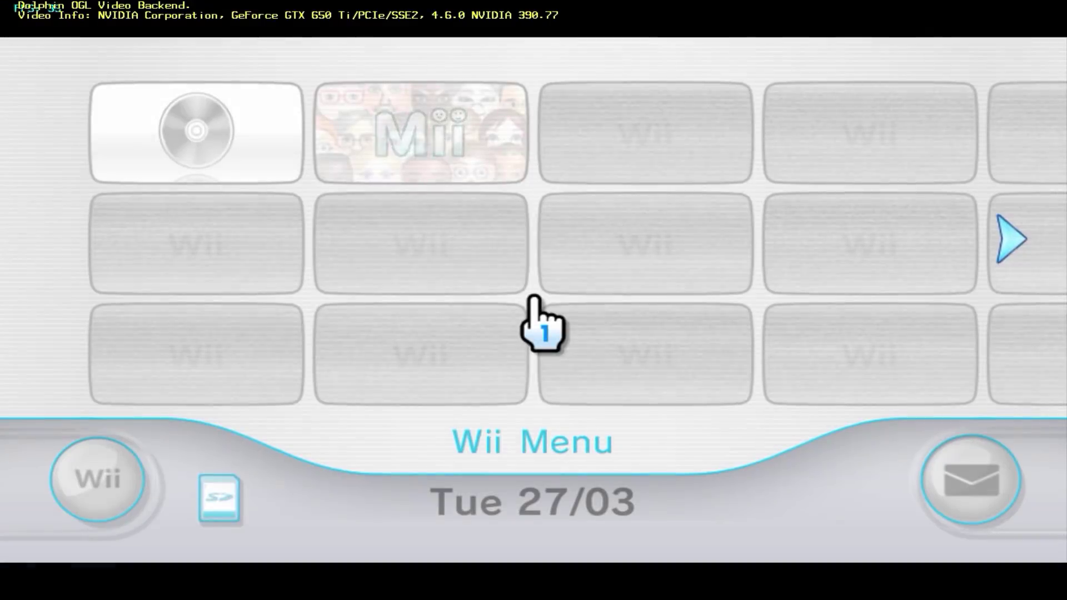
Start New Super Mario Bros. Wii from the Disc Channel tile, reaching its 'Hold the Wii Remote sideways' screen
left_click(183, 134)
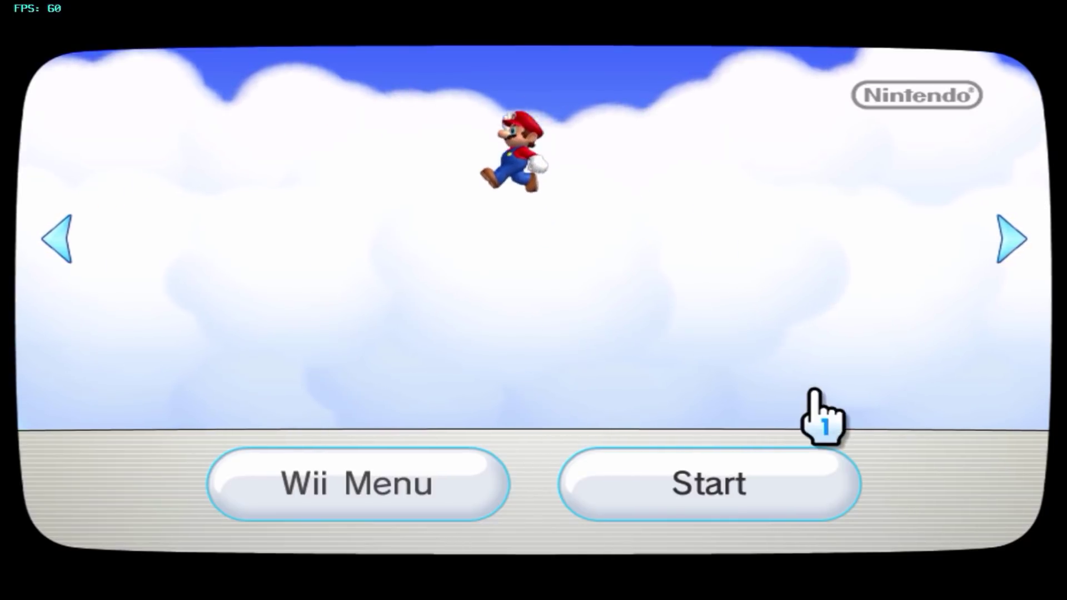
left_click(820, 479)
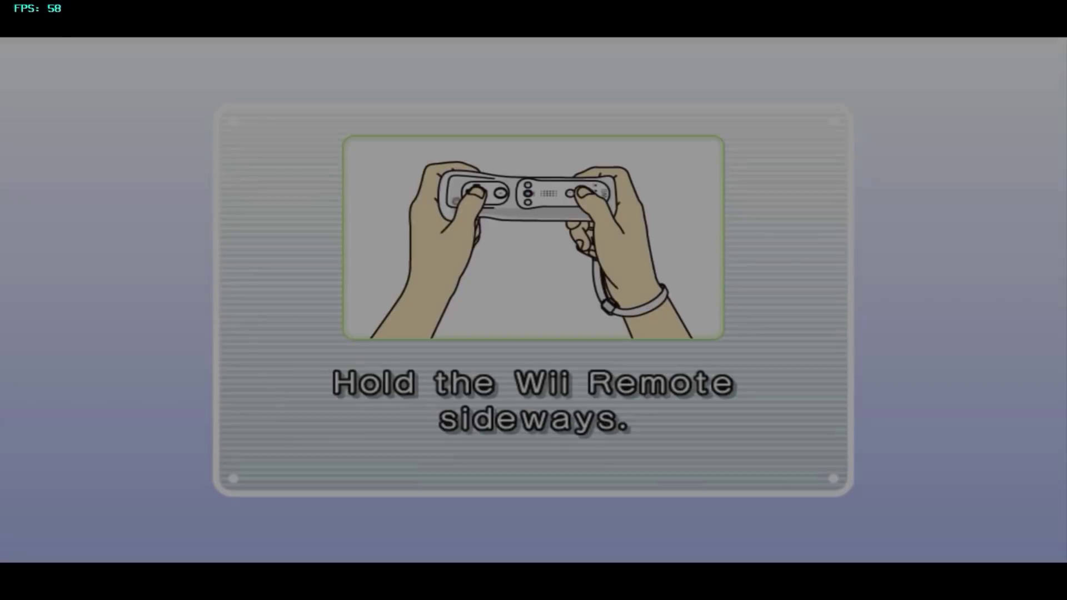